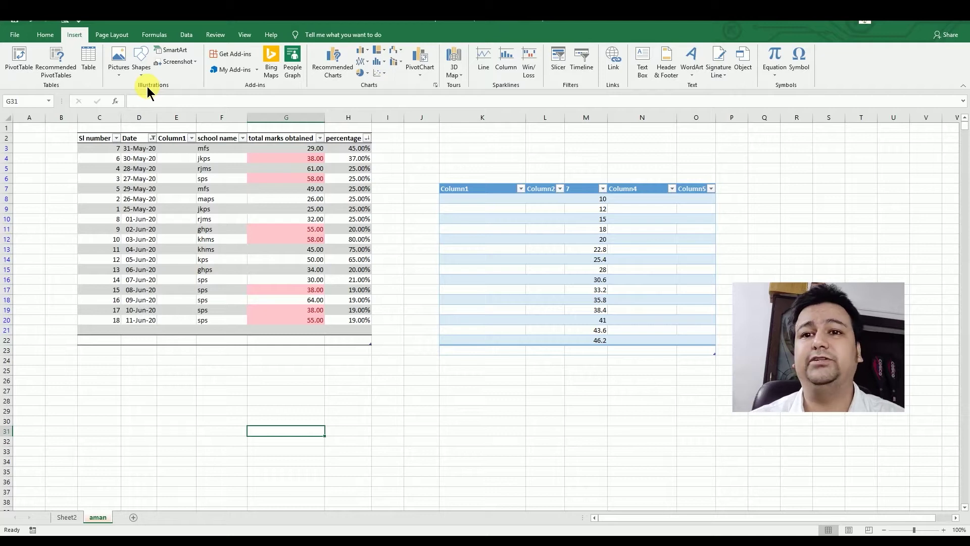
Delete the second table in K6:O24 so only the marks table remains
left_click(447, 161)
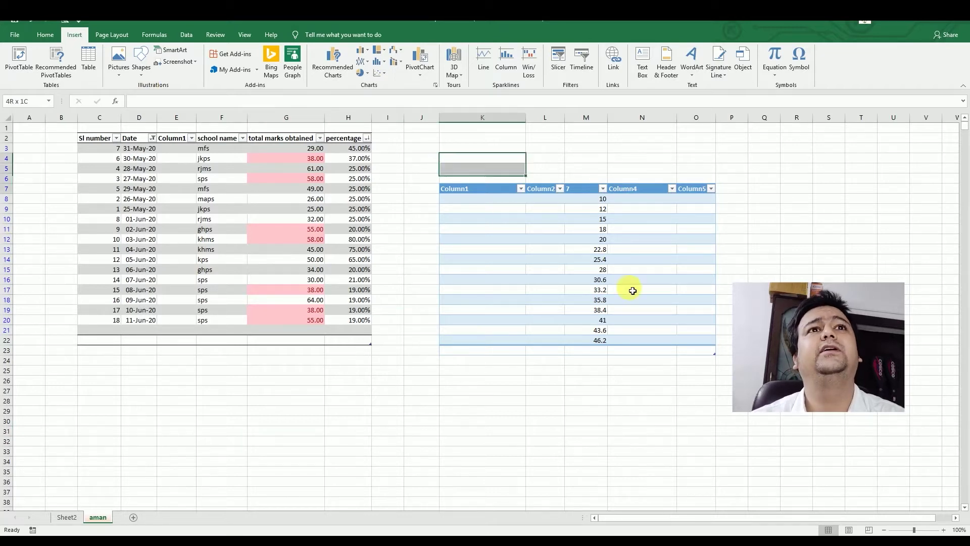
left_click_drag(505, 178, 662, 349)
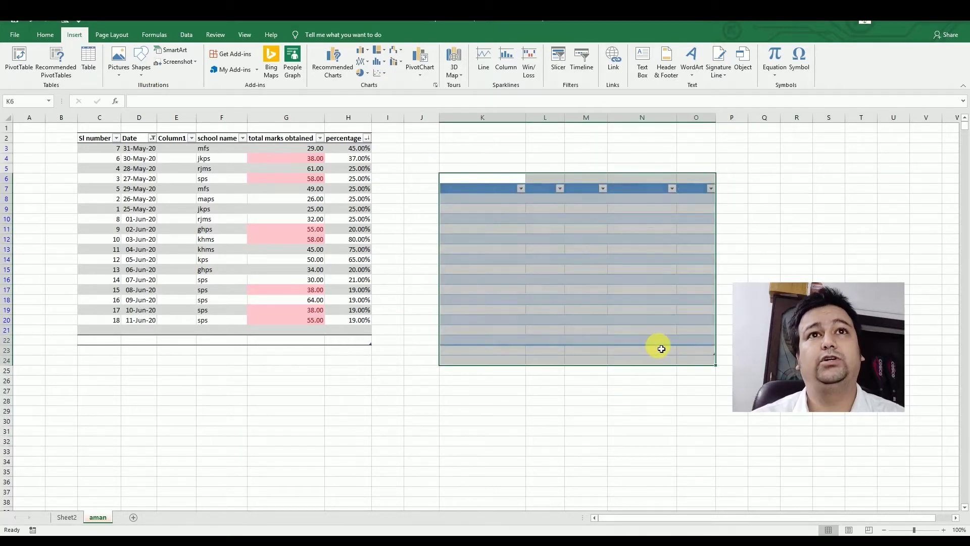
key("ctrl+z")
left_click(829, 360)
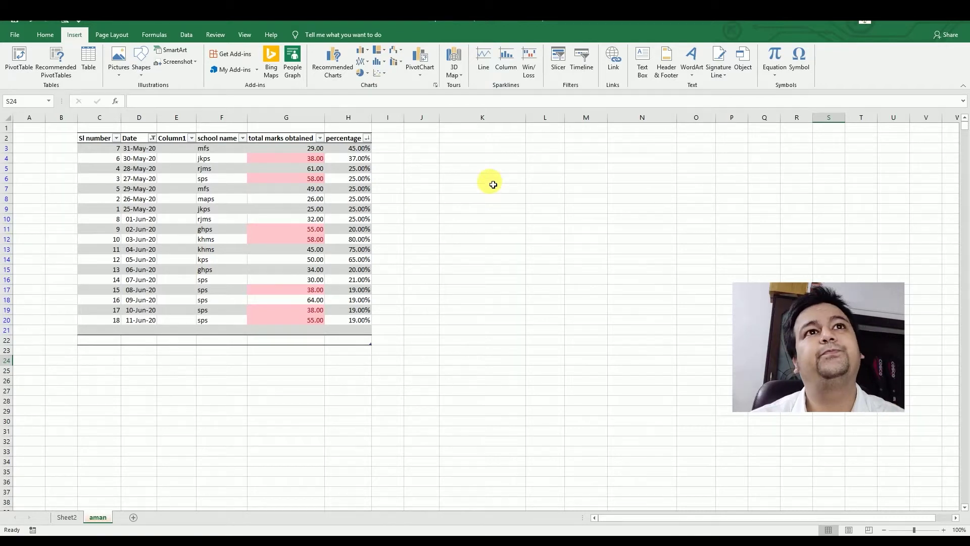
left_click(490, 188)
left_click(118, 77)
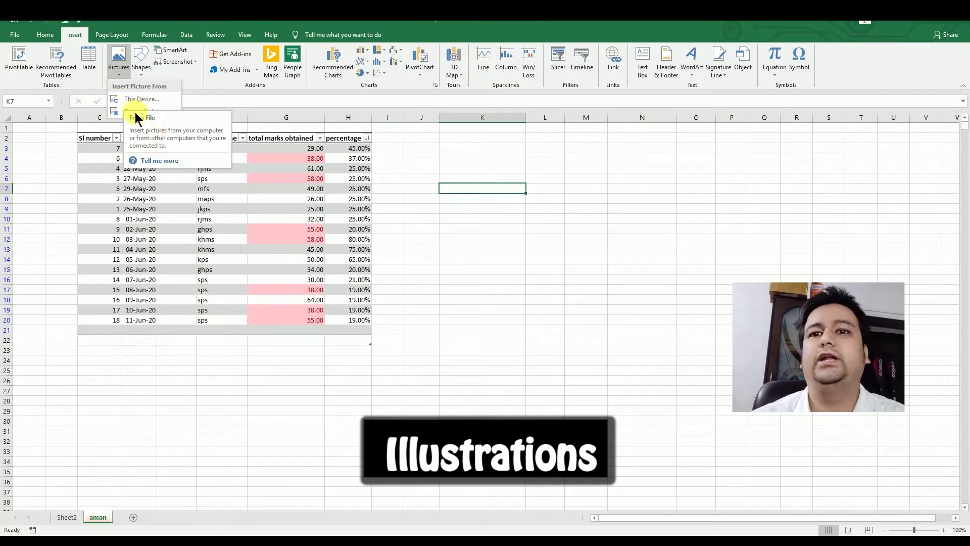
left_click(114, 80)
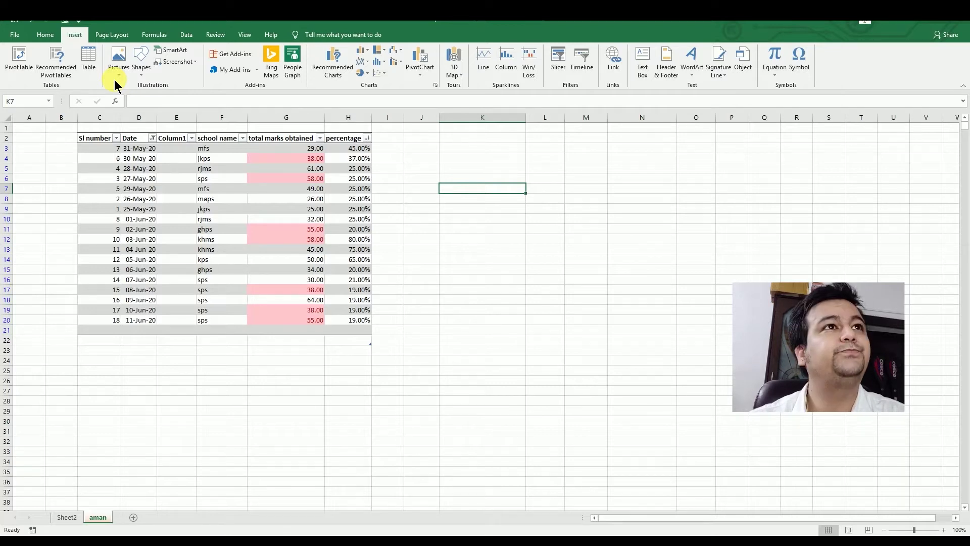
left_click(115, 79)
Insert the two-red-boats picture and shrink it to 4.38" by 6.19" beside the table
left_click(141, 102)
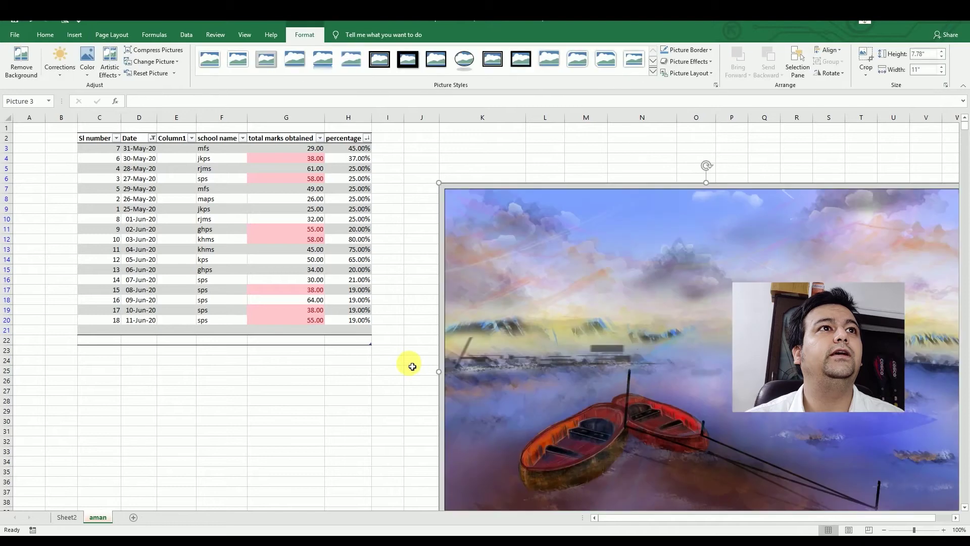
mouse_move(771, 293)
left_mouse_down()
mouse_move(521, 238)
mouse_move(514, 222)
left_mouse_up()
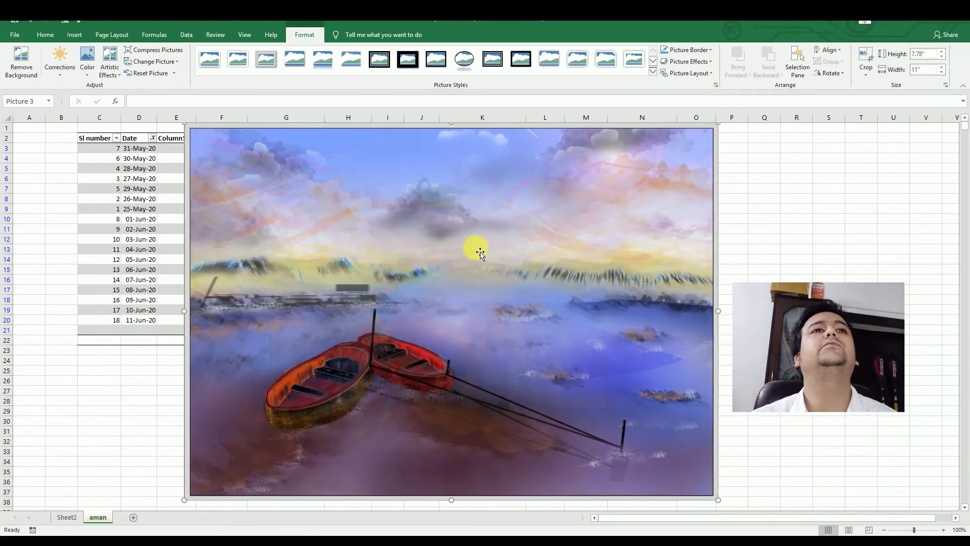
mouse_move(374, 286)
left_mouse_down()
mouse_move(525, 282)
mouse_move(610, 303)
mouse_move(598, 292)
mouse_move(590, 304)
mouse_move(599, 305)
left_mouse_up()
key("Left")
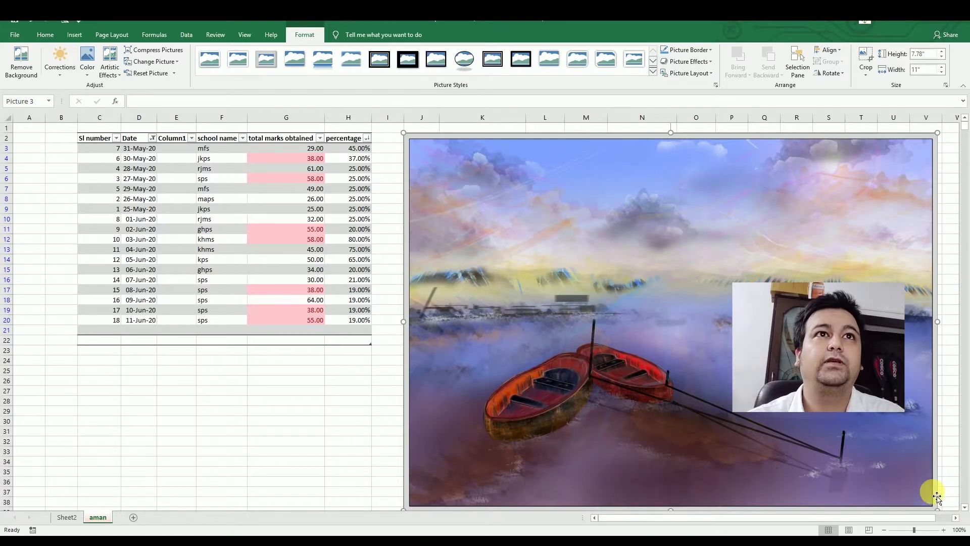
mouse_move(937, 508)
left_mouse_down()
mouse_move(704, 299)
mouse_move(709, 305)
left_mouse_up()
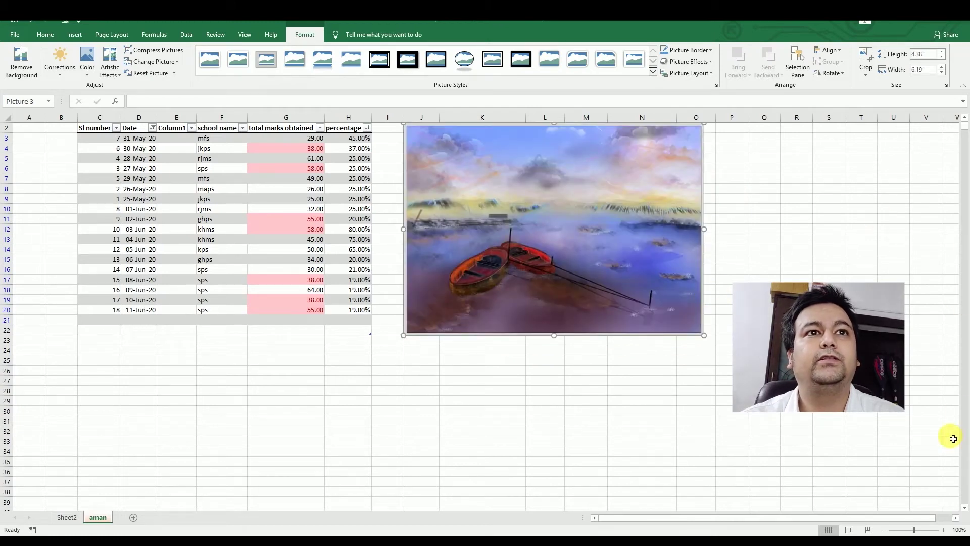
left_click(830, 218)
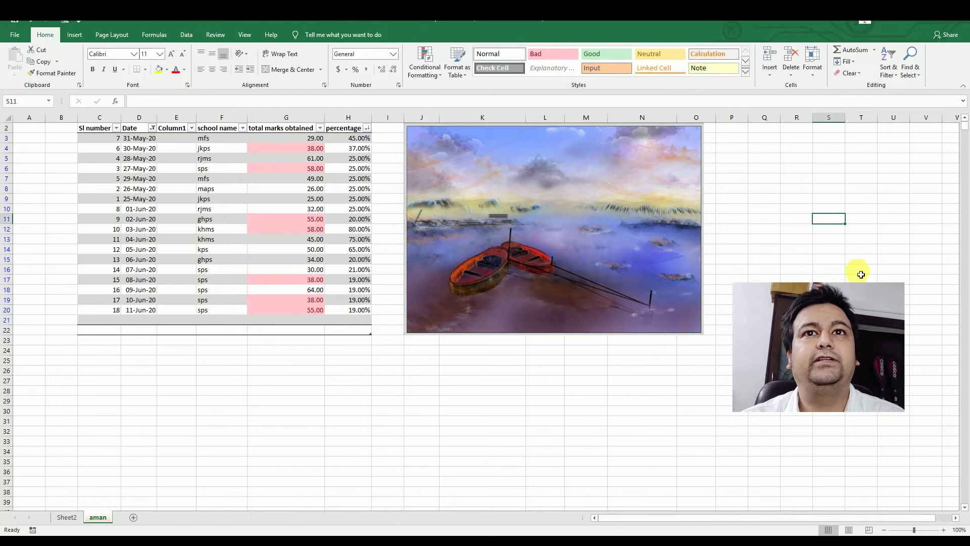
Enter a short name into cell J3 and shift the boat picture right, clear of it
left_click(965, 120)
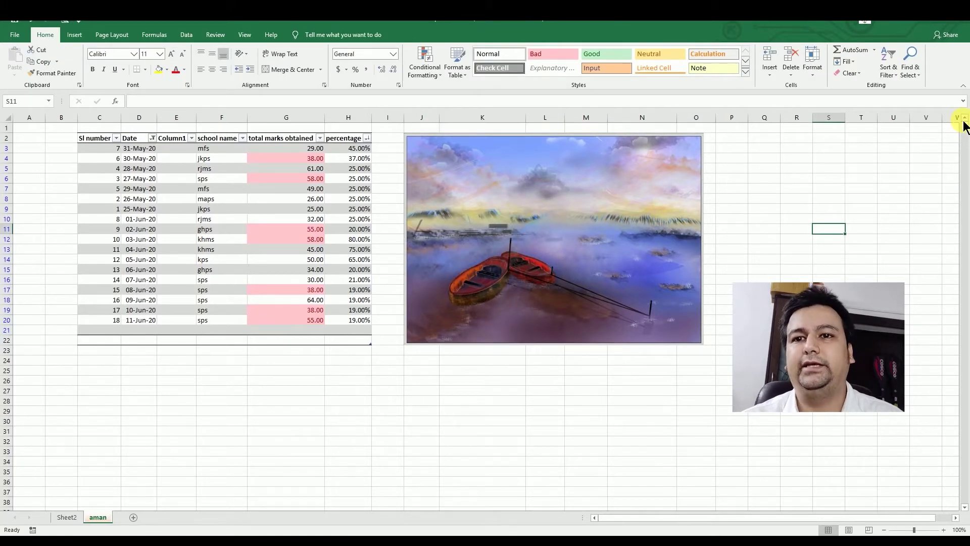
left_click(394, 140)
left_click(395, 147)
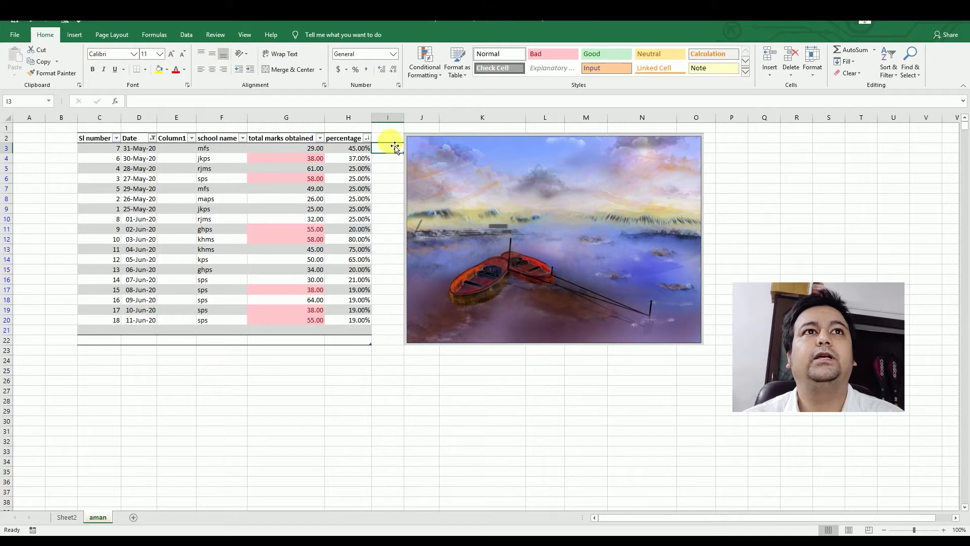
key("Right")
type("a")
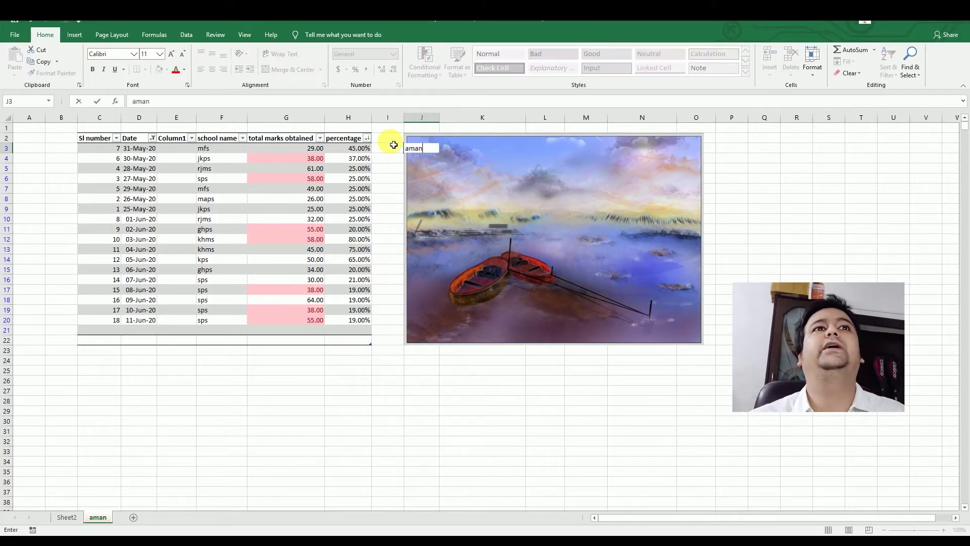
left_click(841, 249)
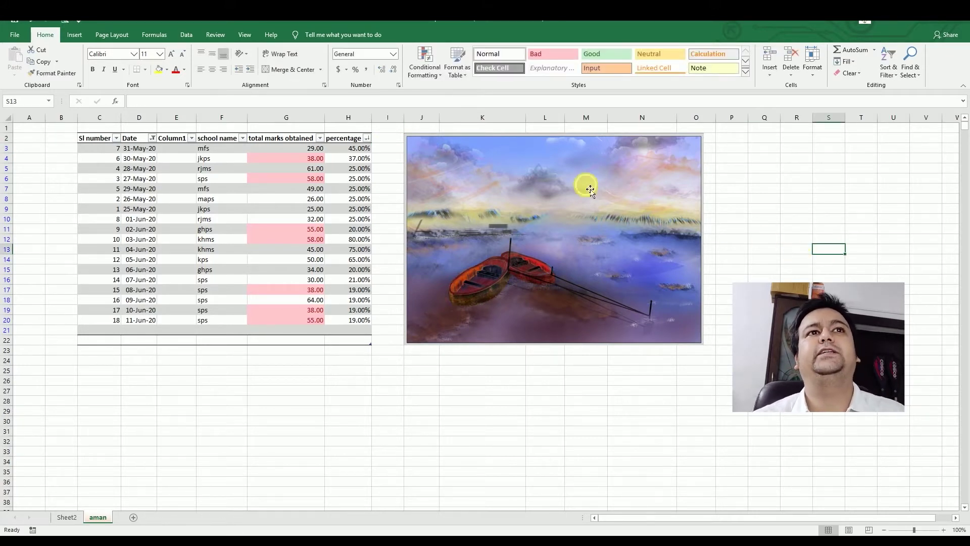
left_click(548, 180)
left_click_drag(548, 180, 622, 178)
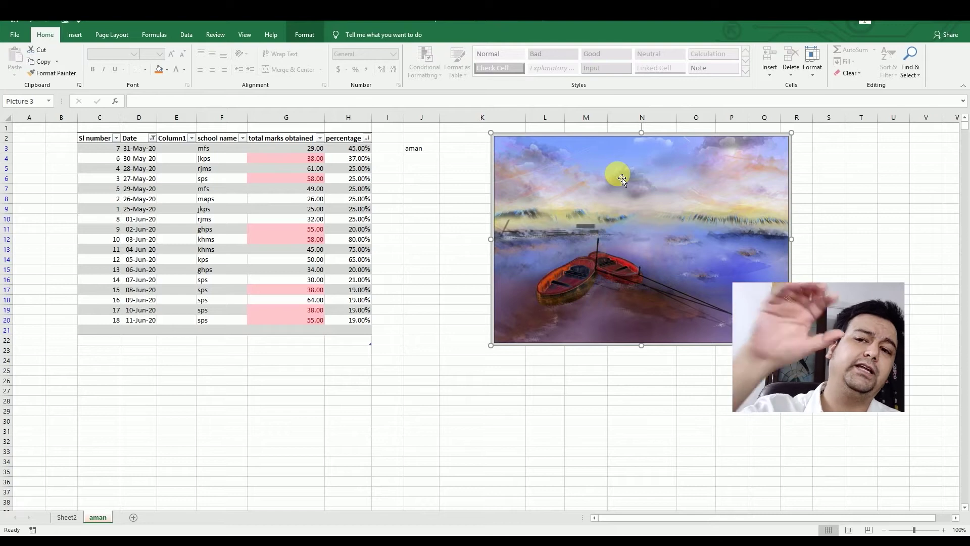
Reposition the boat picture beside the table and show the greyed-out cell Format options
left_click_drag(622, 178, 217, 181)
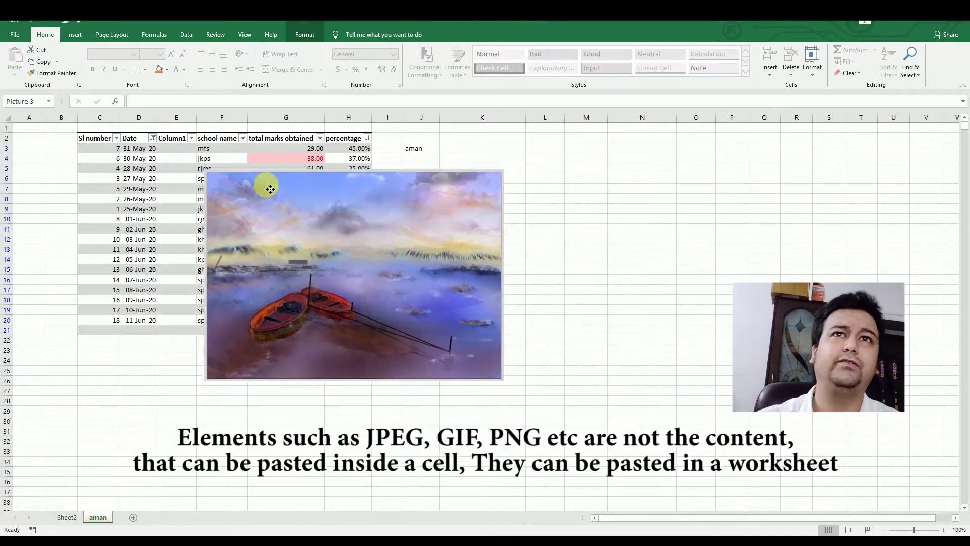
mouse_move(323, 271)
left_mouse_down()
mouse_move(554, 284)
mouse_move(682, 266)
left_mouse_up()
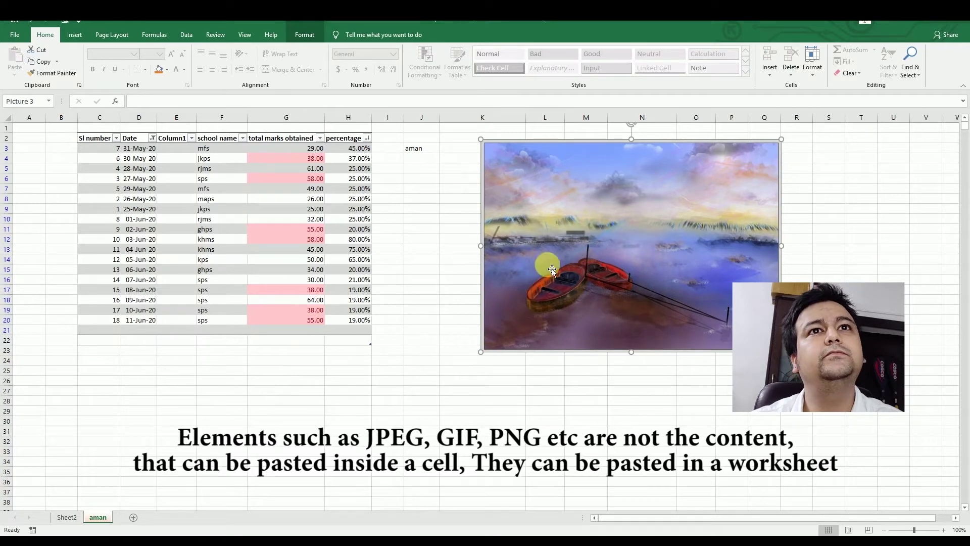
mouse_move(552, 269)
left_mouse_down()
mouse_move(645, 302)
mouse_move(676, 268)
left_mouse_up()
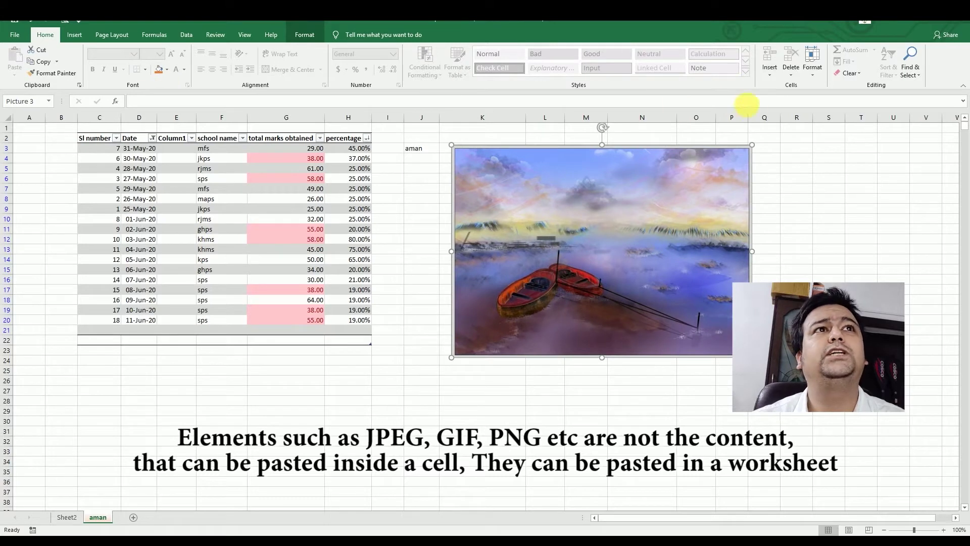
left_click(816, 74)
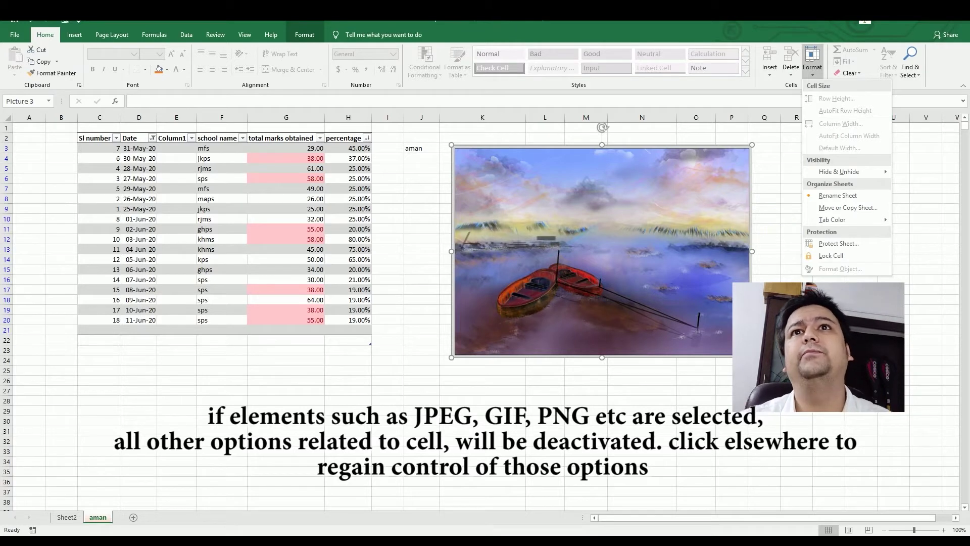
Show the boat picture's style gallery with frame looks like the soft-edge rectangle
left_click(625, 251)
right_click(626, 253)
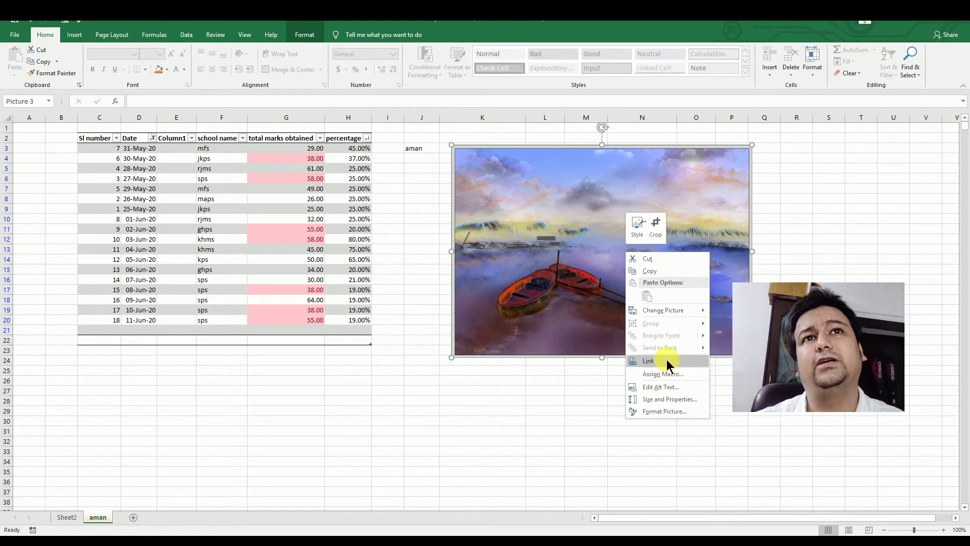
left_click(635, 223)
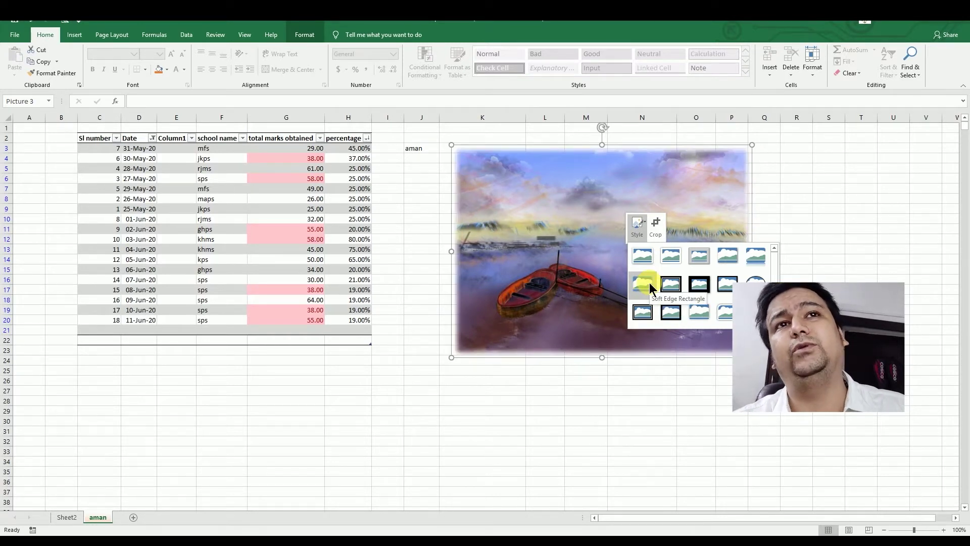
Crop the boat picture to its sky-and-shoreline corner and enlarge it across columns K–Q
left_click(653, 227)
mouse_move(750, 356)
left_mouse_down()
mouse_move(659, 270)
mouse_move(621, 262)
left_mouse_up()
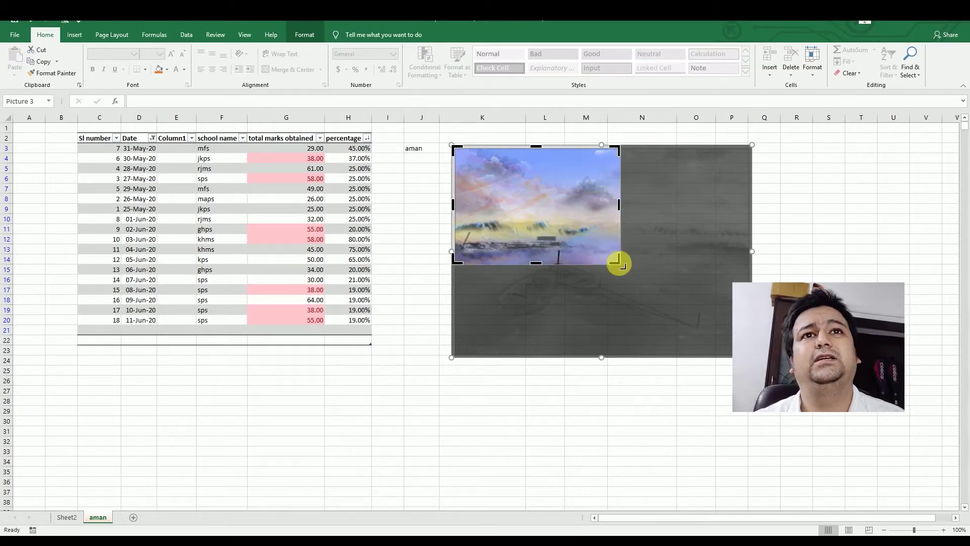
left_click_drag(619, 262, 602, 241)
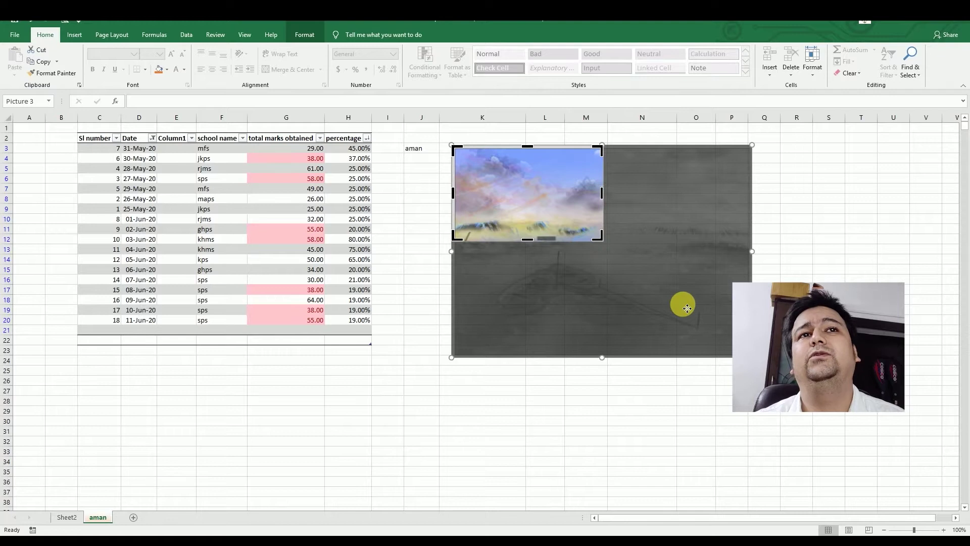
left_click(797, 278)
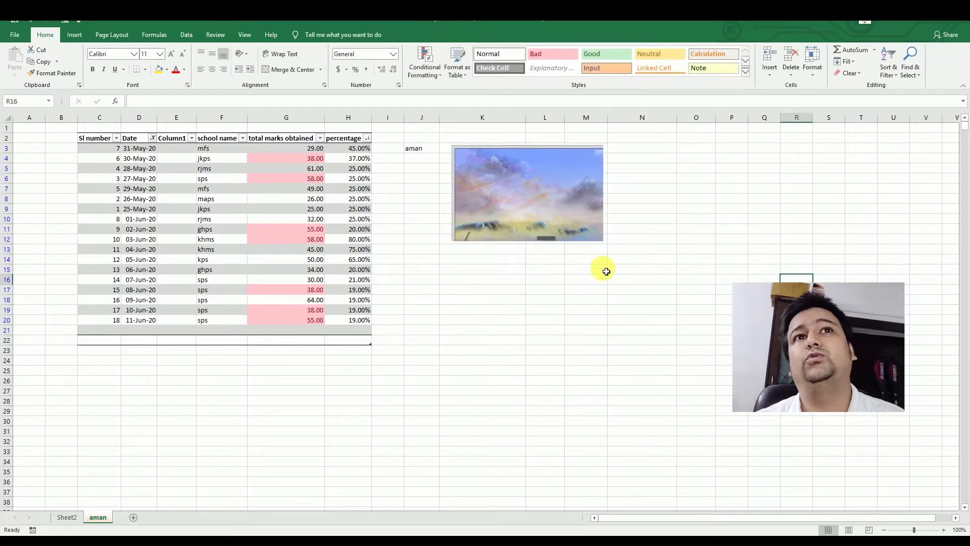
left_click(587, 223)
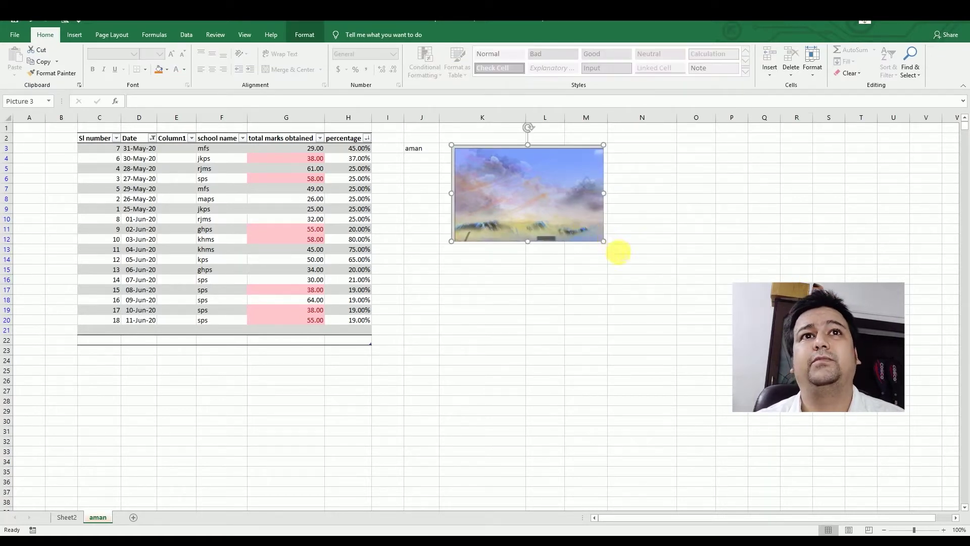
left_click_drag(605, 242, 769, 347)
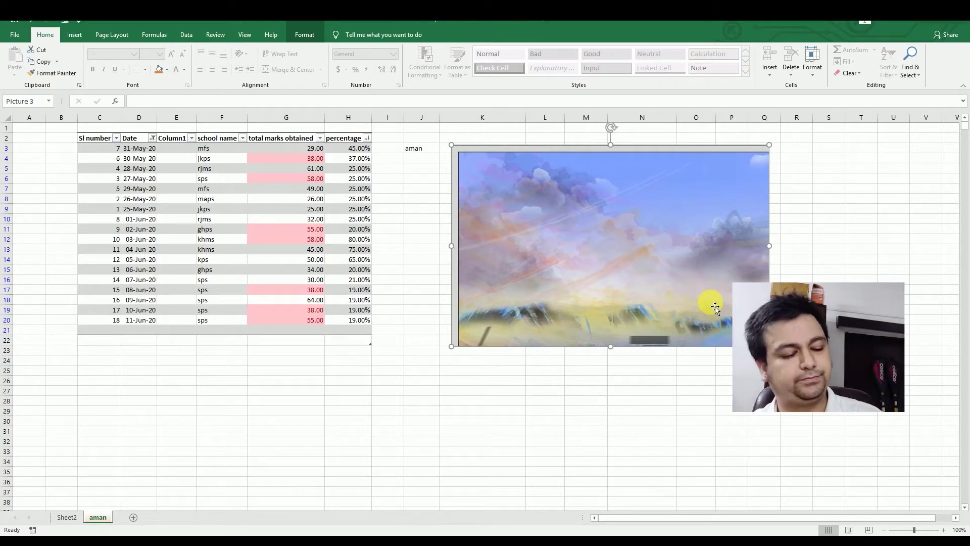
key("ctrl+z")
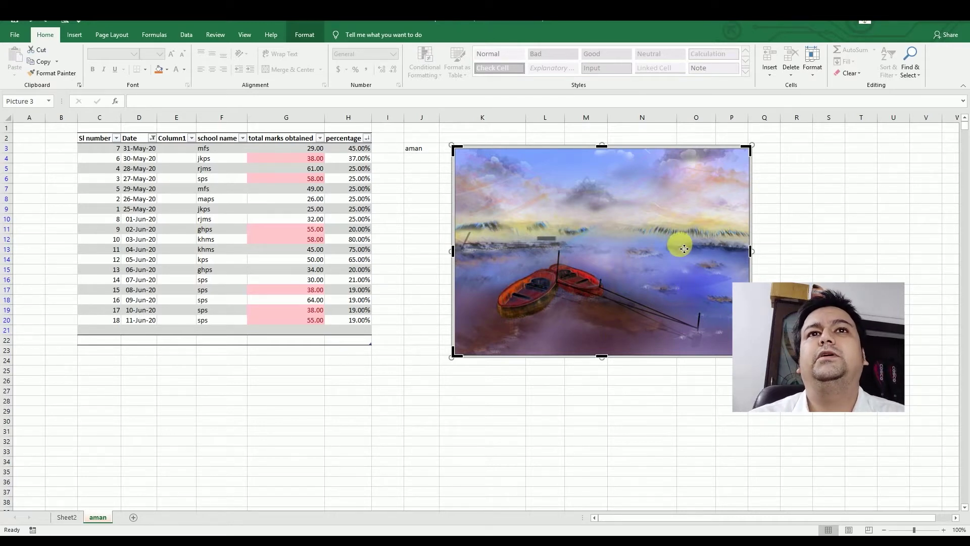
Leave crop mode with the full boat picture restored and open its Format Picture pane
left_click(775, 236)
left_click(689, 227)
right_click(691, 231)
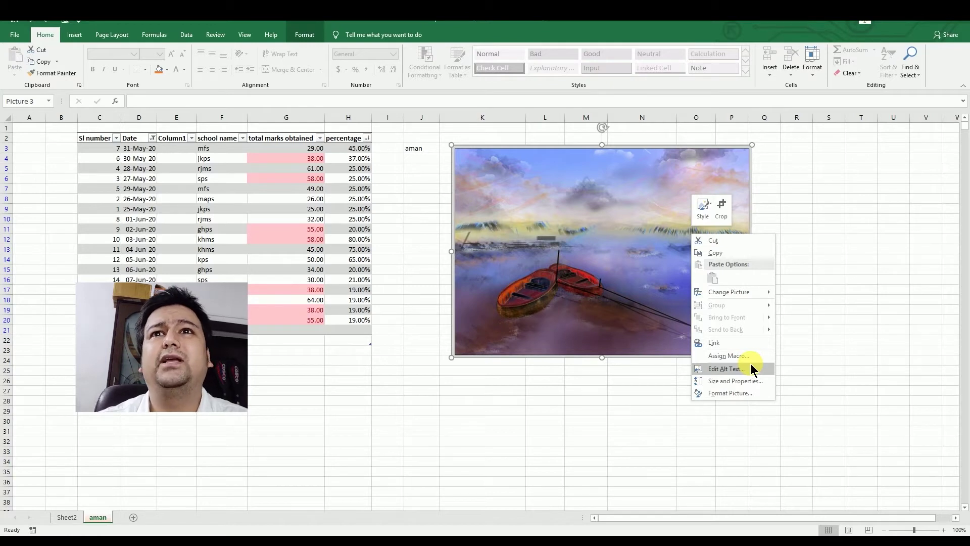
left_click(743, 398)
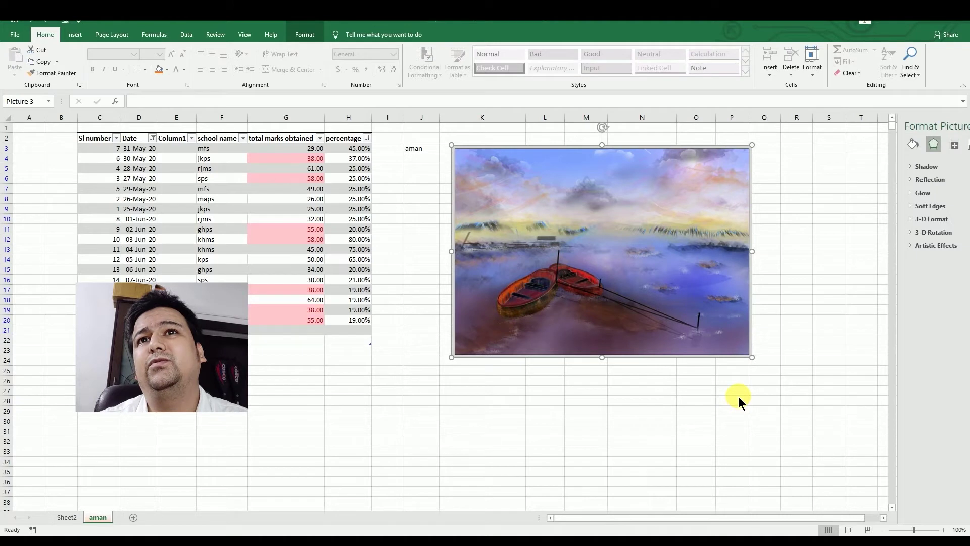
Give the picture a Relaxed Inset top bevel and a 6 pt bottom bevel
left_click(909, 221)
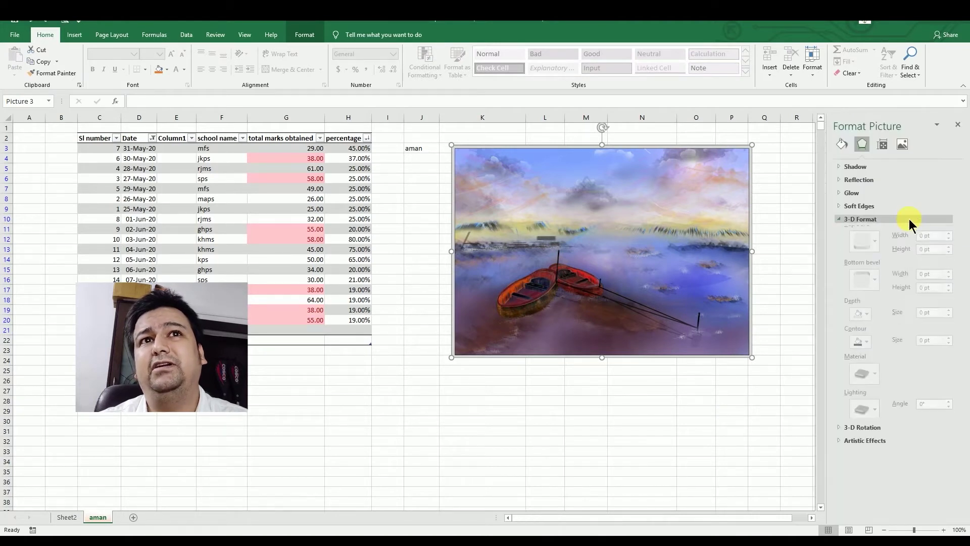
left_click(876, 250)
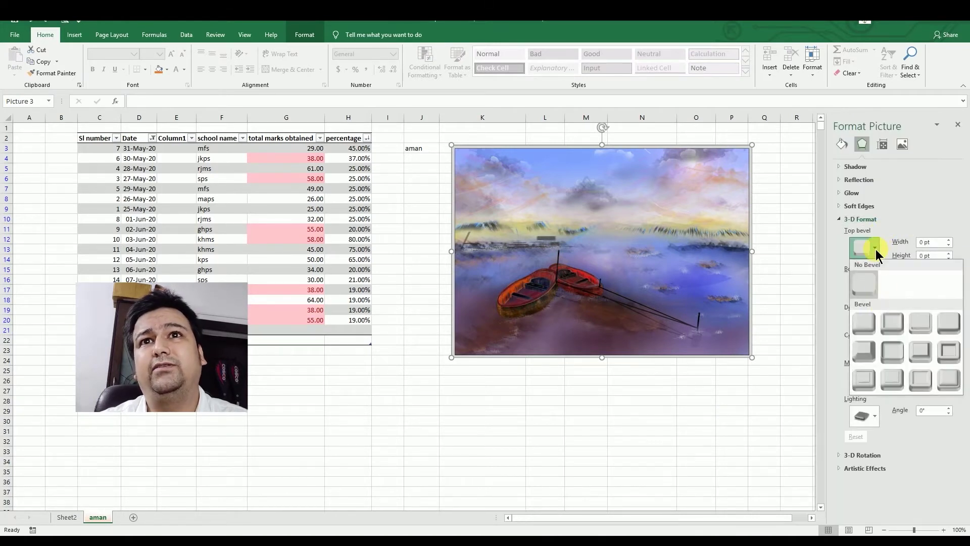
left_click(892, 323)
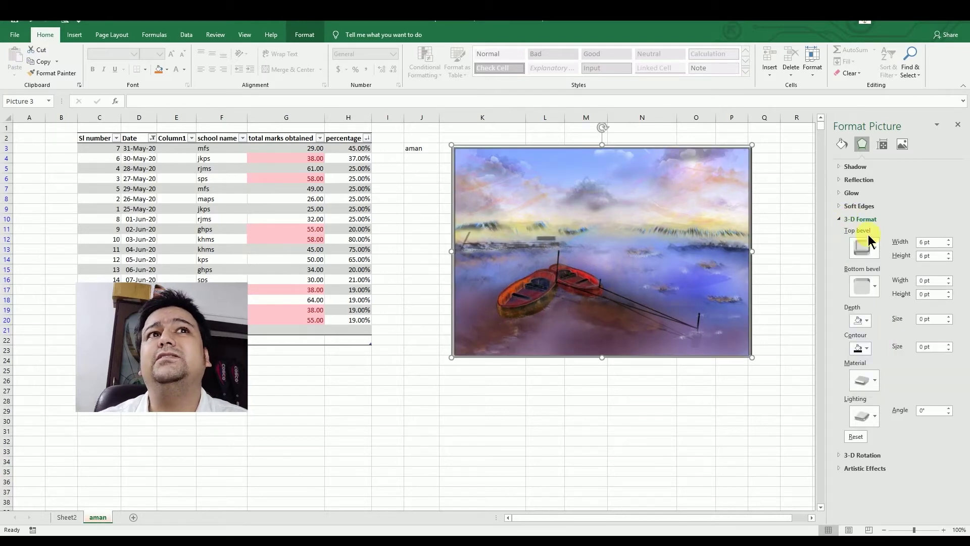
left_click(875, 295)
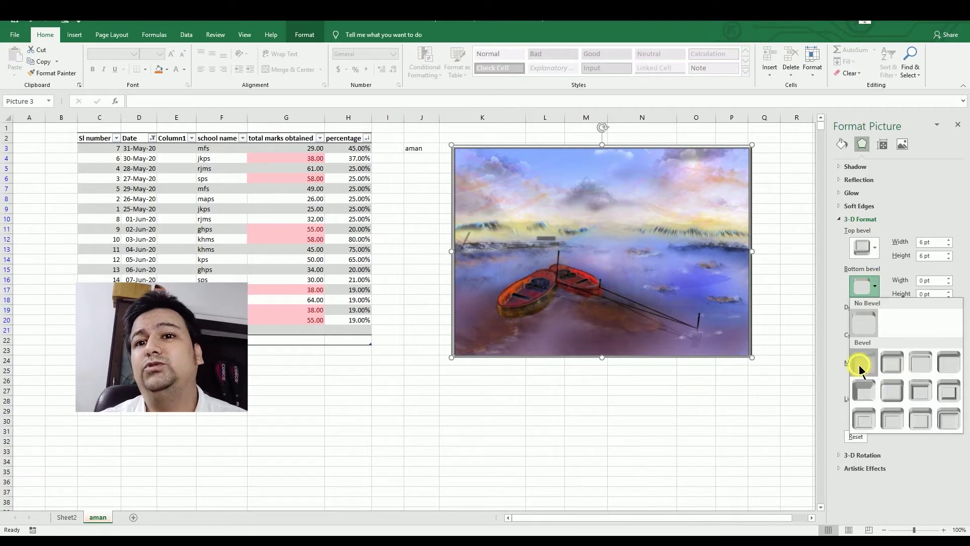
left_click(859, 367)
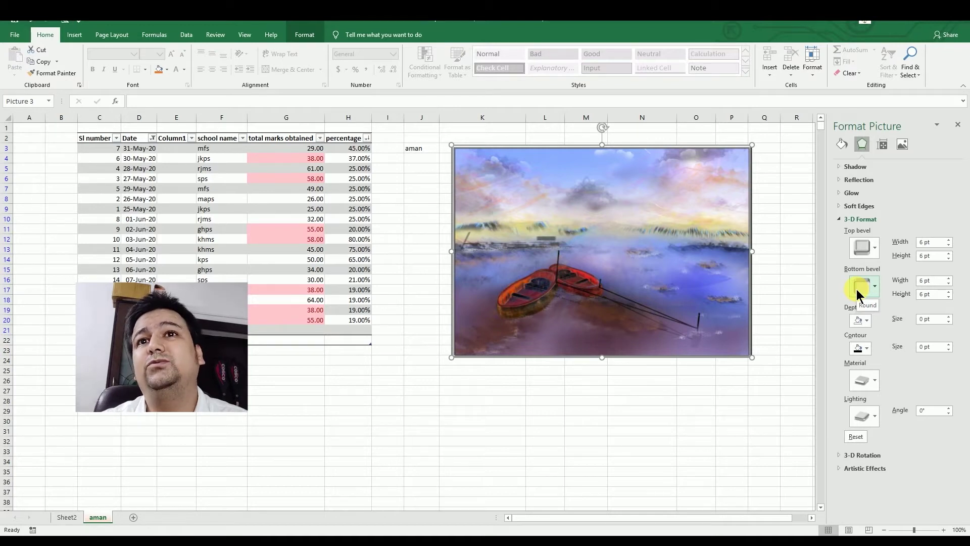
Try cool blue and warm lighting presets on the picture, then undo the lighting change
left_click(858, 416)
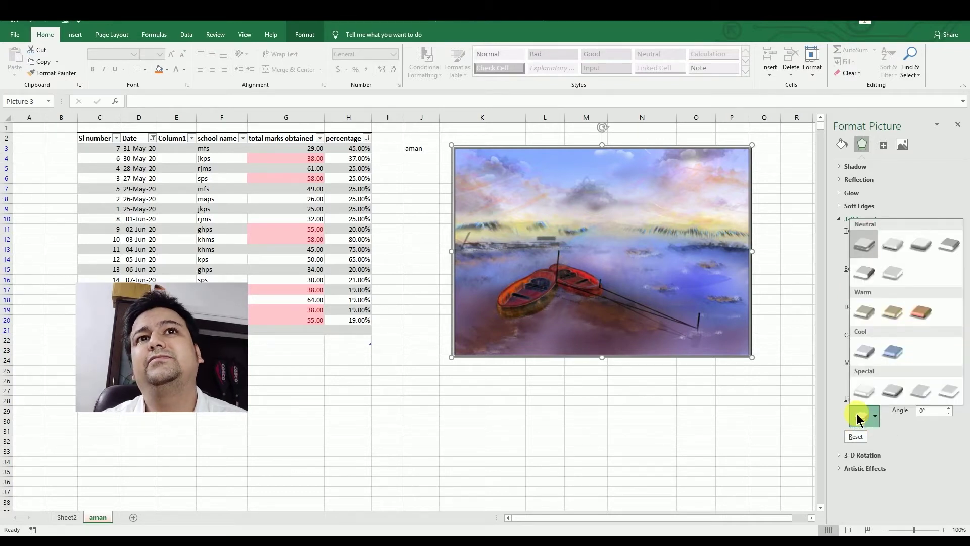
left_click(887, 358)
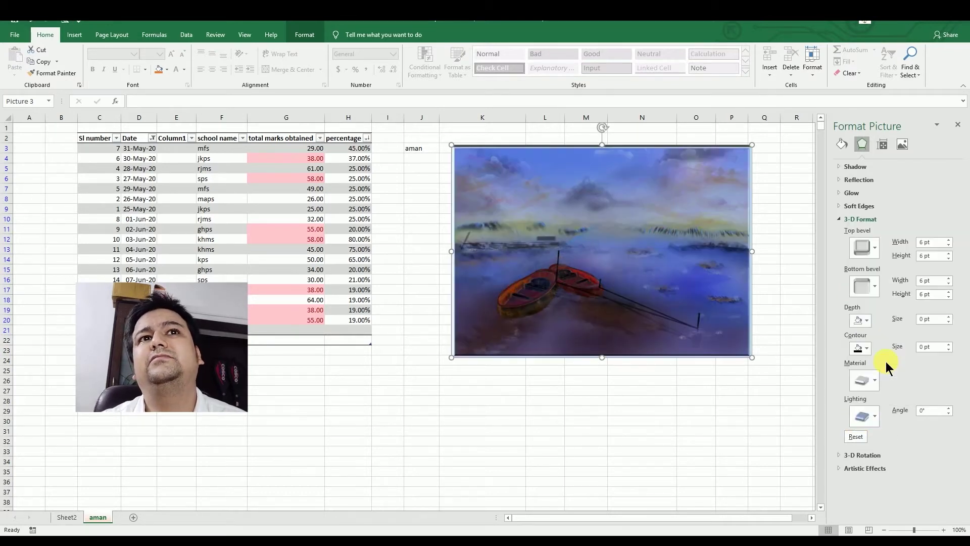
left_click(859, 412)
left_click(885, 314)
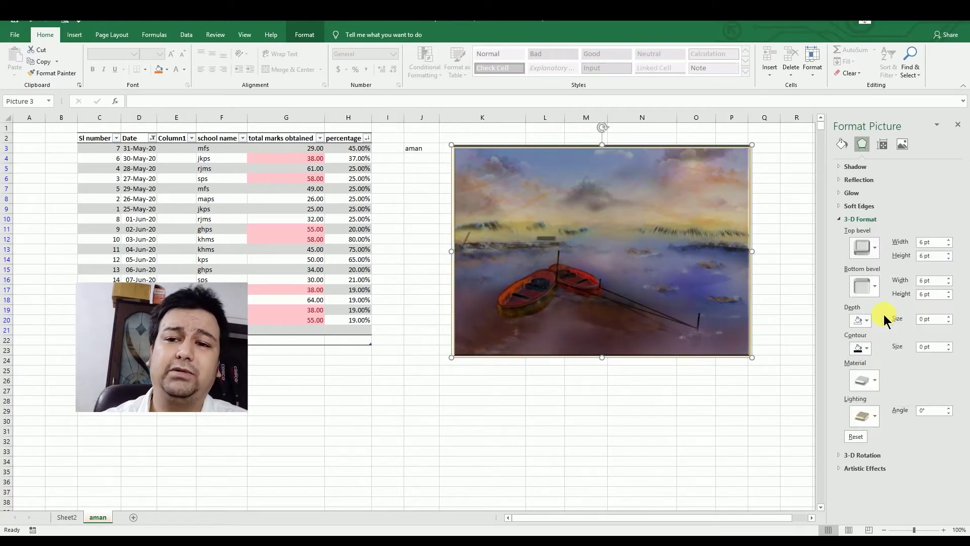
left_click(771, 290)
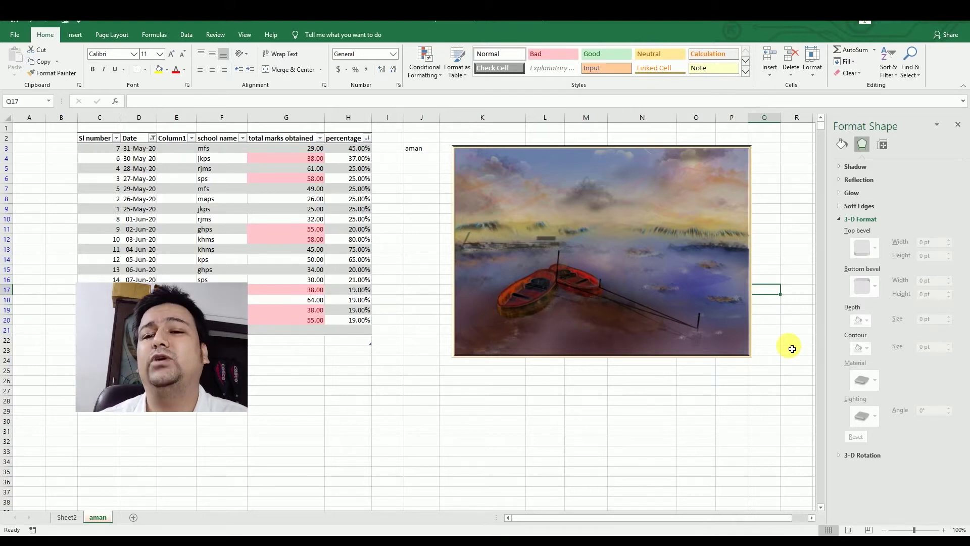
key("ctrl+z")
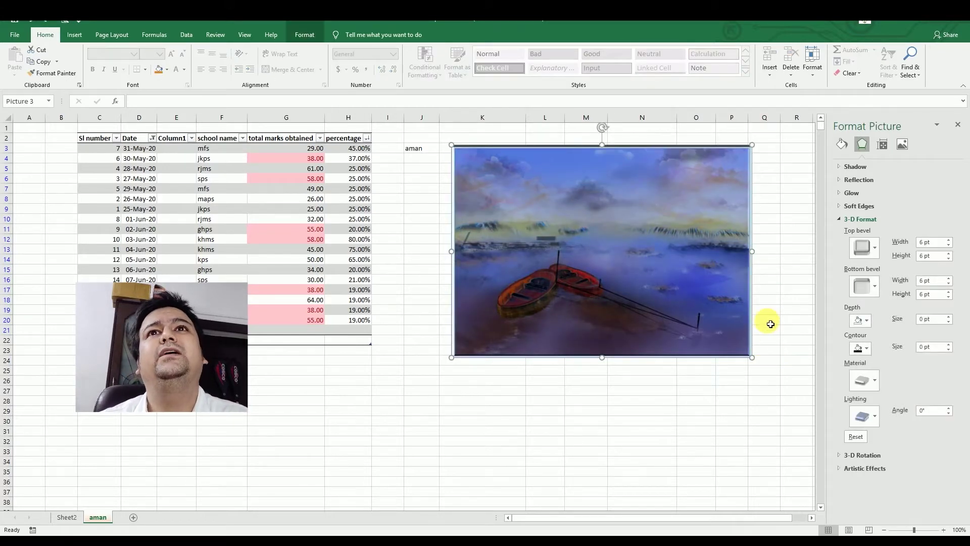
left_click(784, 310)
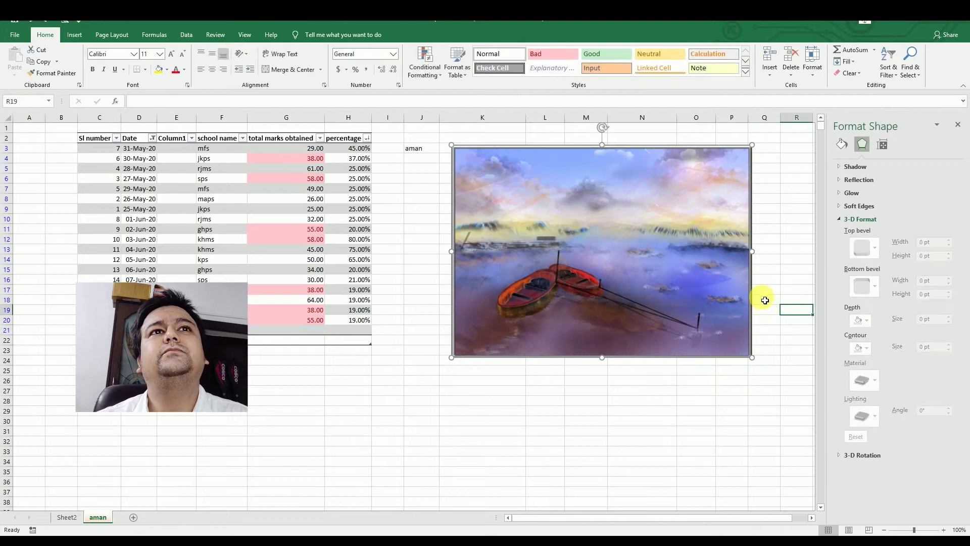
Reselect the boat painting and bring up its Reflection settings
left_click(764, 180)
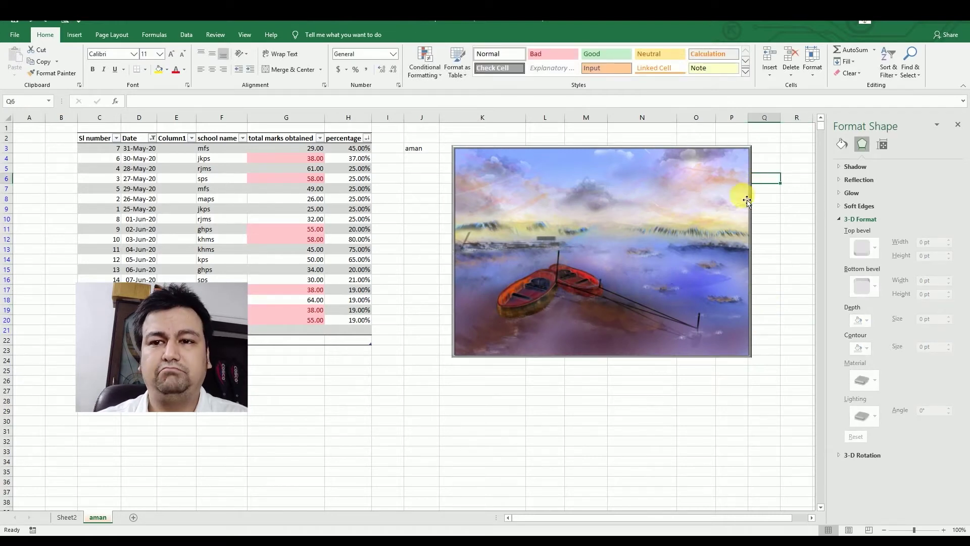
mouse_move(784, 134)
left_mouse_down()
mouse_move(617, 392)
mouse_move(459, 407)
left_mouse_up()
left_click(593, 267)
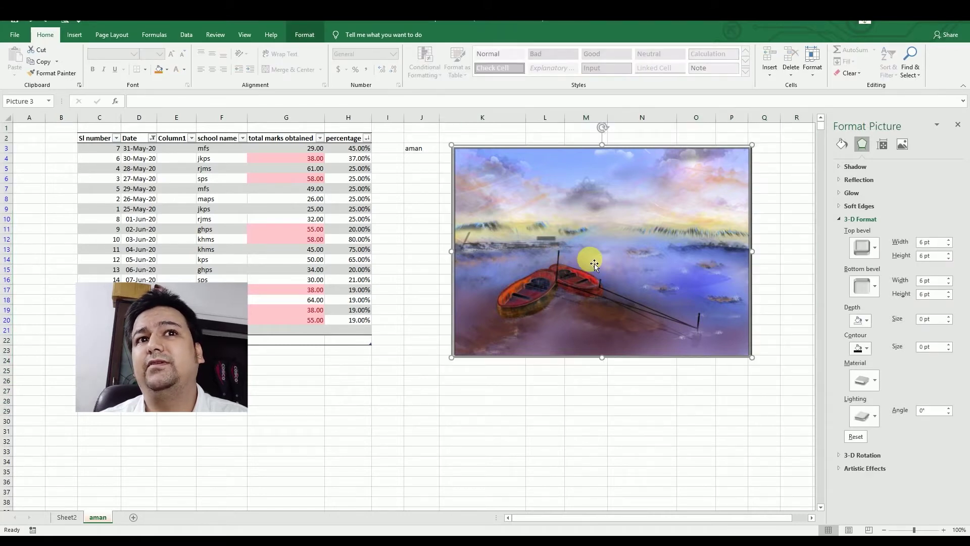
left_click(859, 180)
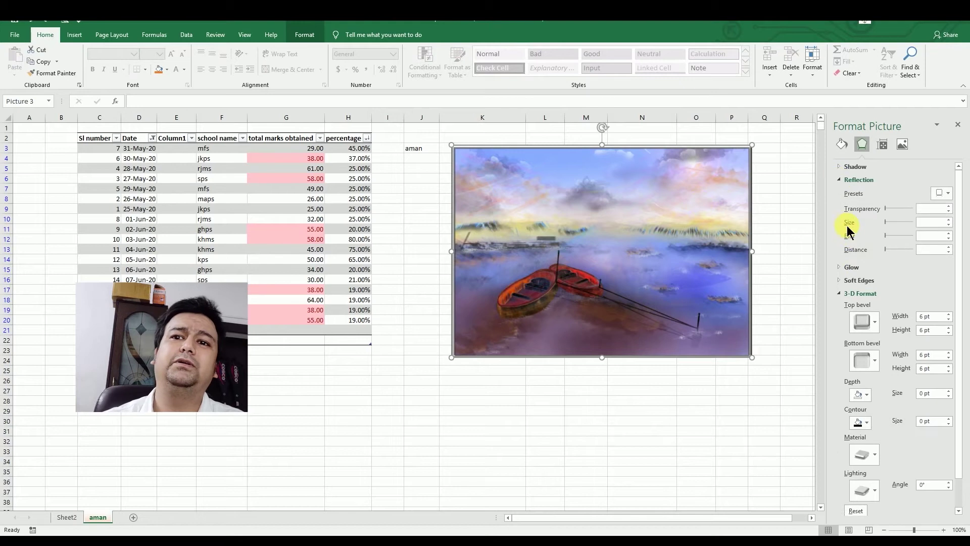
Add a reflection with 55% transparency, 65% size and 1 pt distance, then close the pane
left_click(893, 251)
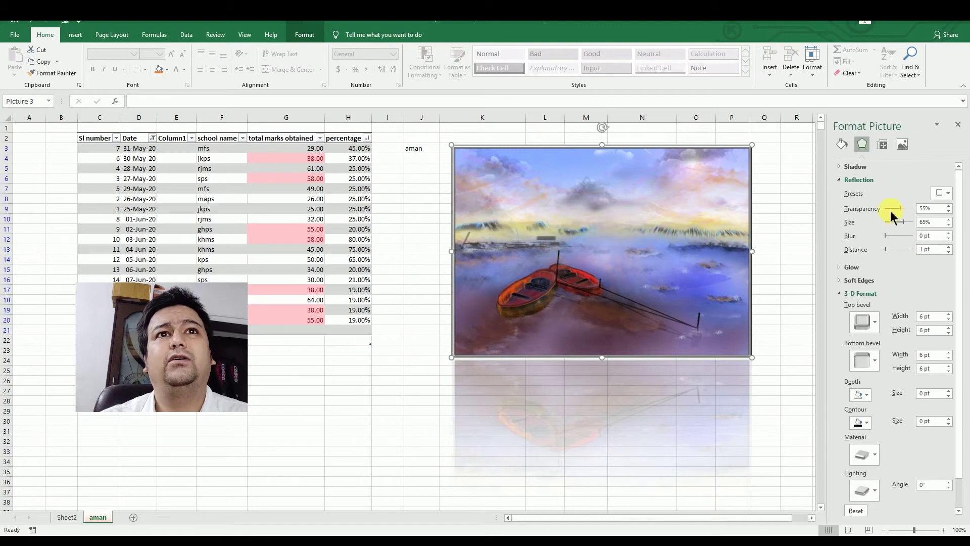
left_click(429, 142)
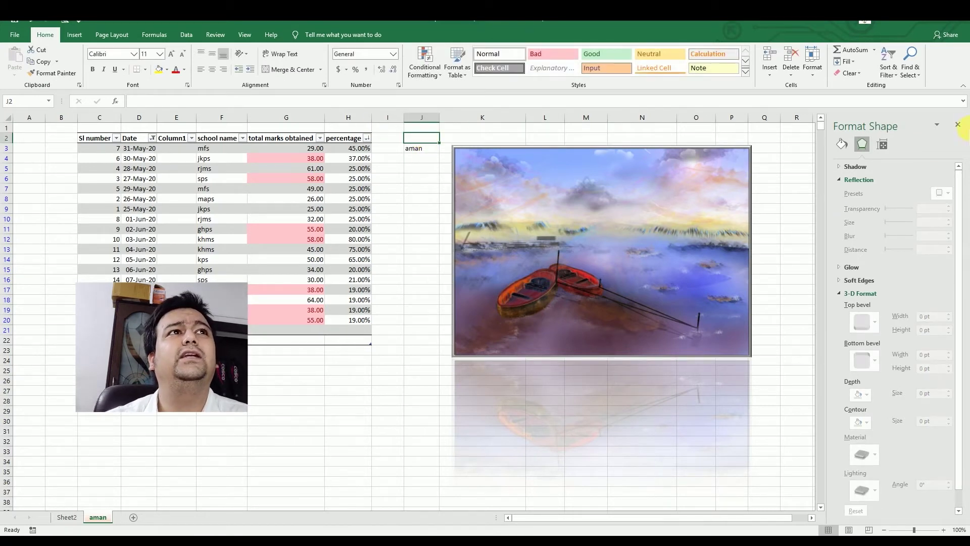
left_click(959, 127)
left_click(607, 197)
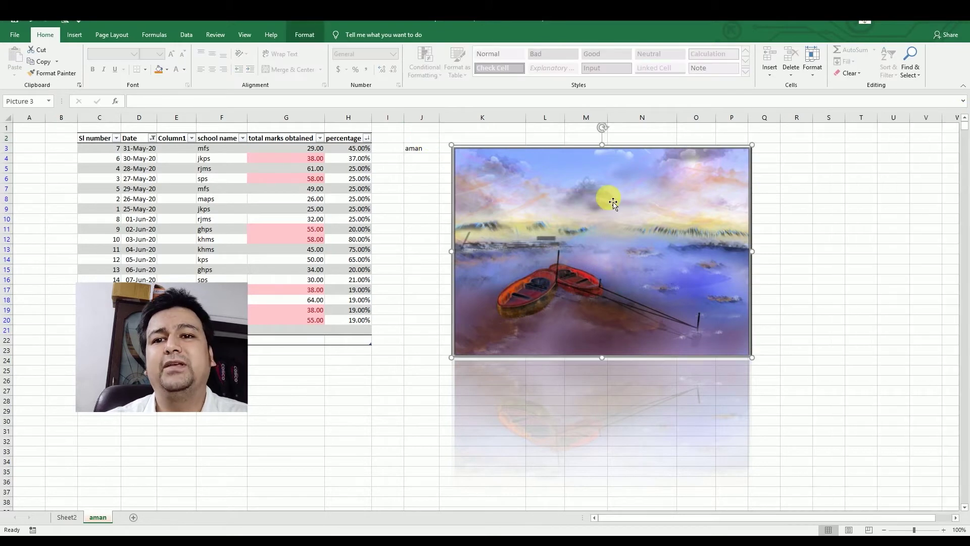
Delete the boat picture and draw a 3.04" by 3.25" blue oval right of the marks table
key("Delete")
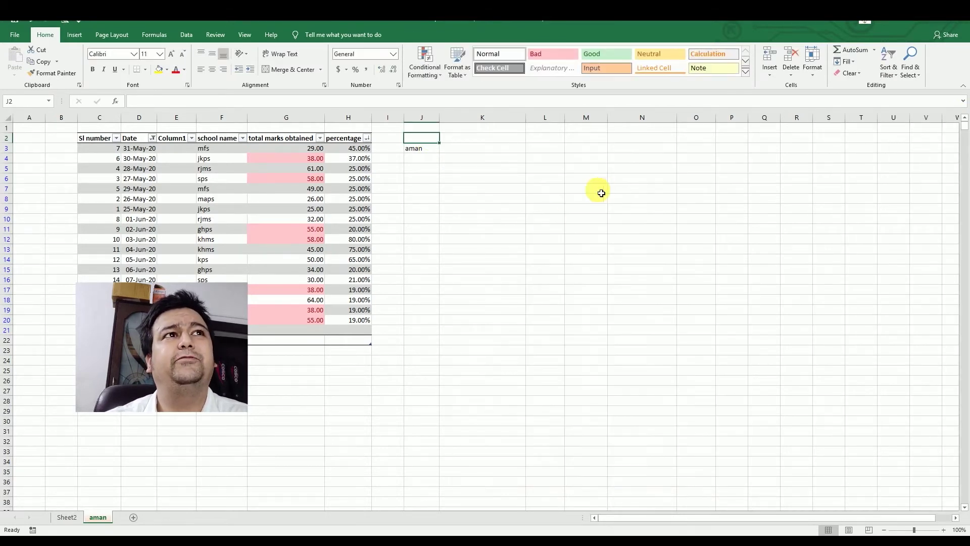
left_click(545, 239)
left_click(85, 37)
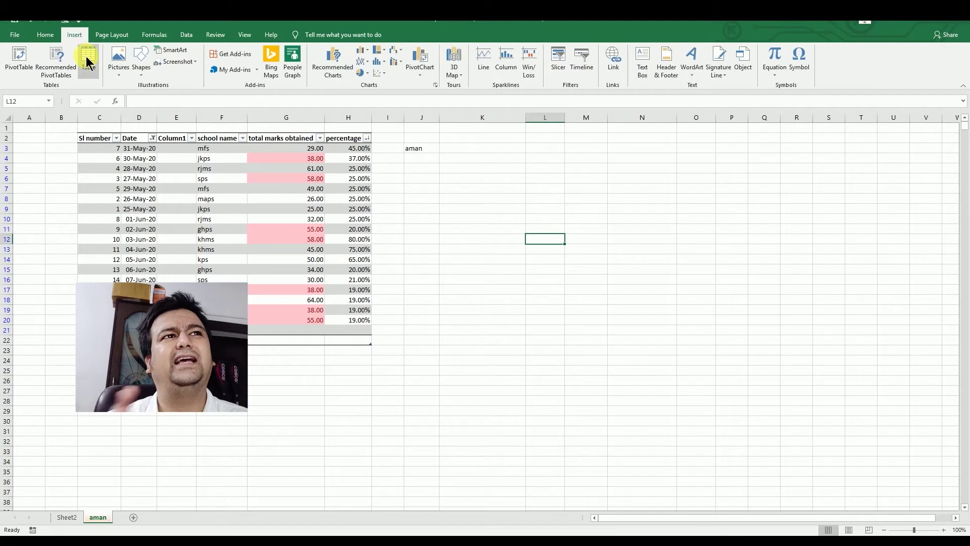
left_click(134, 70)
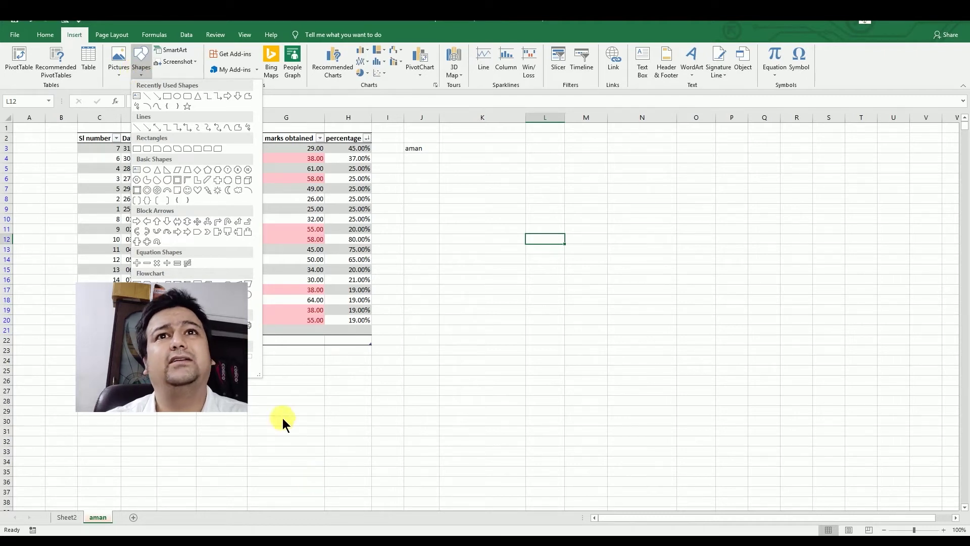
left_click_drag(264, 383, 279, 385)
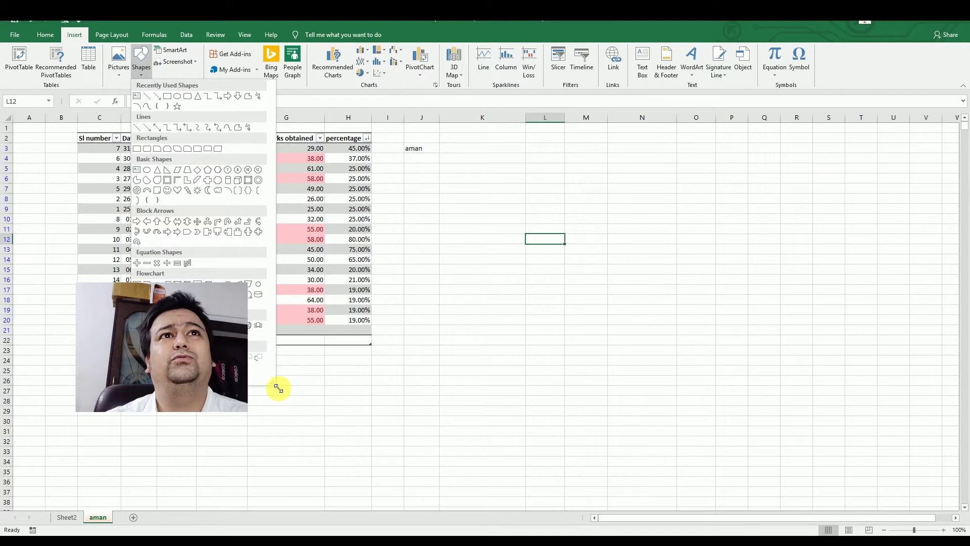
left_click(147, 169)
left_click_drag(608, 206, 766, 354)
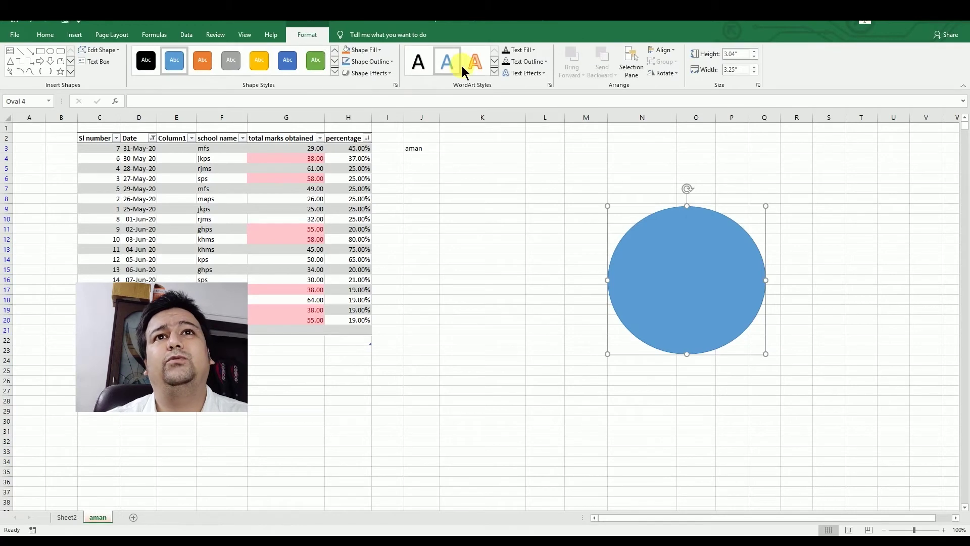
Edit the oval's points, pulling top, bottom and both sides outward into a 4.2" × 5.28" lens
left_click(106, 50)
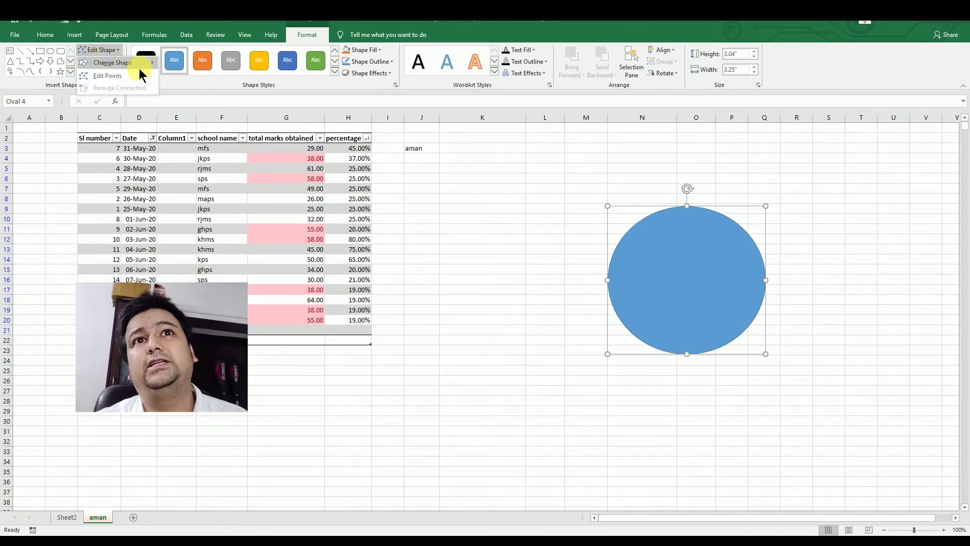
left_click(125, 81)
mouse_move(687, 206)
left_mouse_down()
mouse_move(687, 162)
mouse_move(687, 199)
mouse_move(663, 166)
mouse_move(630, 165)
mouse_move(687, 161)
mouse_move(626, 167)
mouse_move(706, 167)
mouse_move(643, 169)
mouse_move(684, 165)
mouse_move(694, 211)
mouse_move(690, 177)
left_mouse_up()
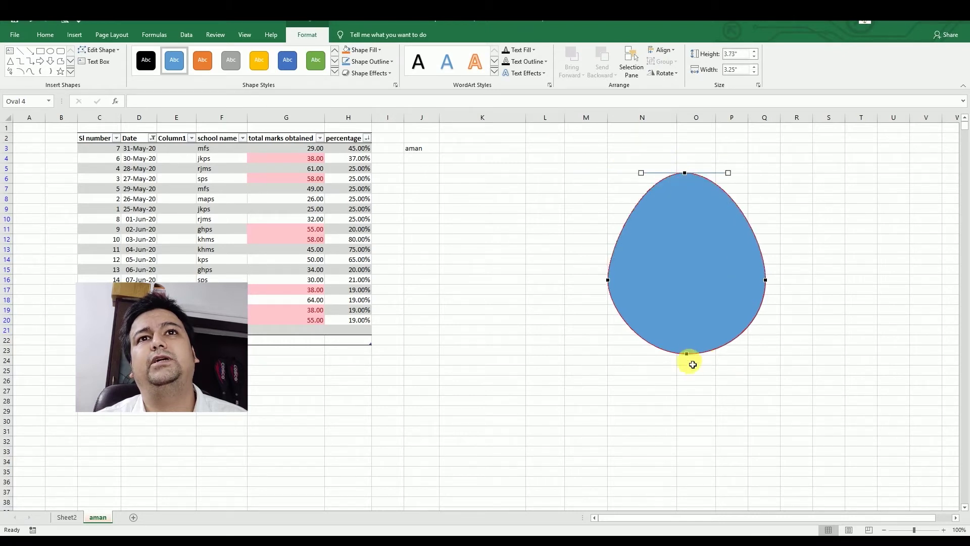
left_click_drag(691, 359, 686, 376)
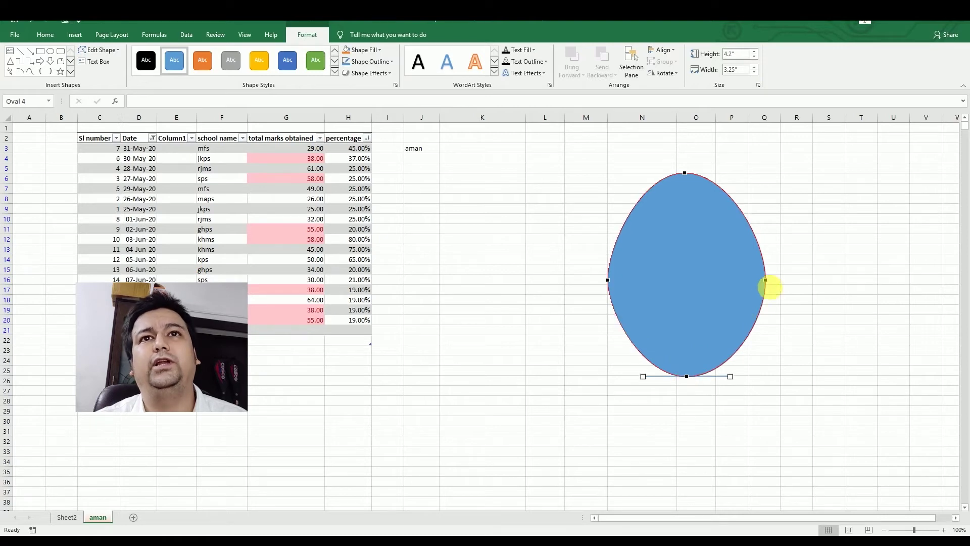
left_click_drag(771, 284, 774, 283)
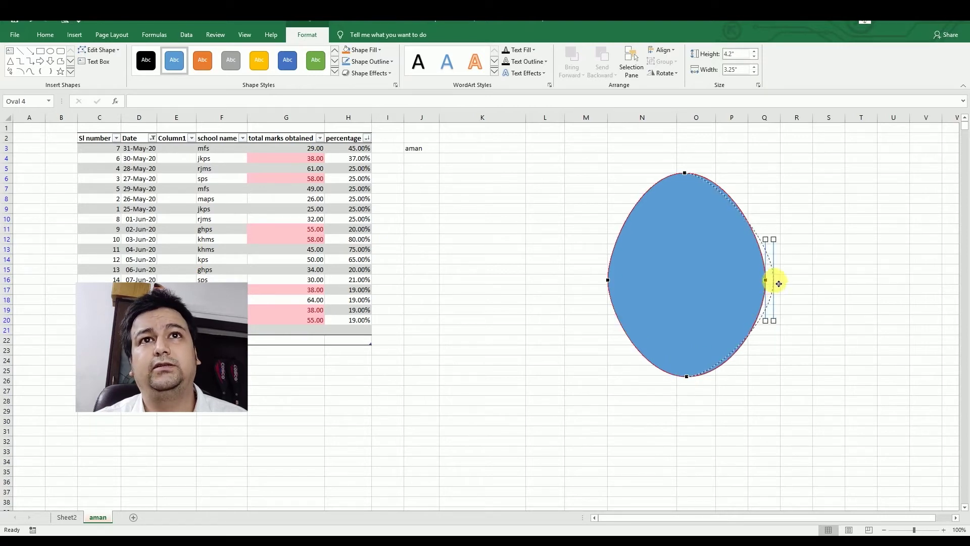
left_click_drag(608, 279, 602, 283)
left_click_drag(773, 279, 818, 281)
mouse_move(598, 279)
left_mouse_down()
mouse_move(531, 287)
mouse_move(561, 281)
left_mouse_up()
left_click(824, 190)
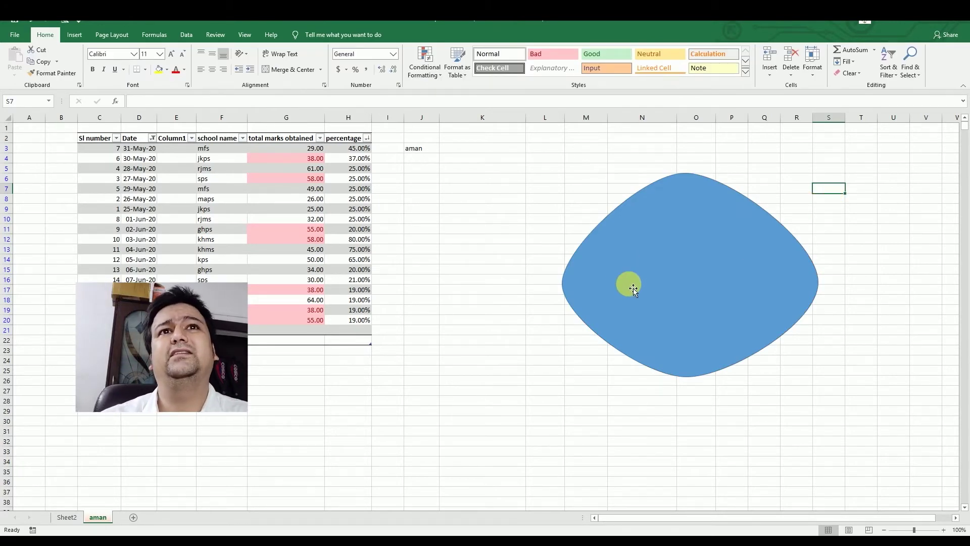
left_click(633, 288)
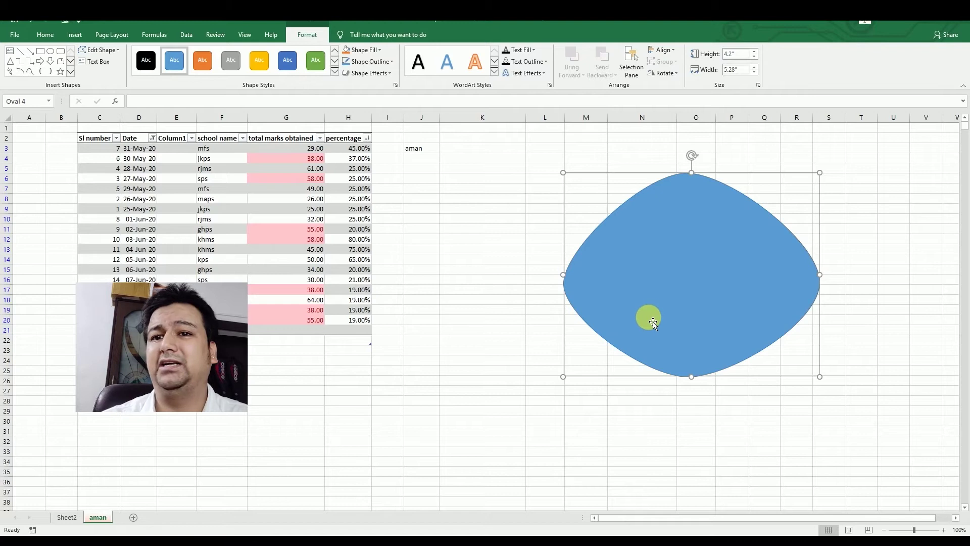
left_click(523, 178)
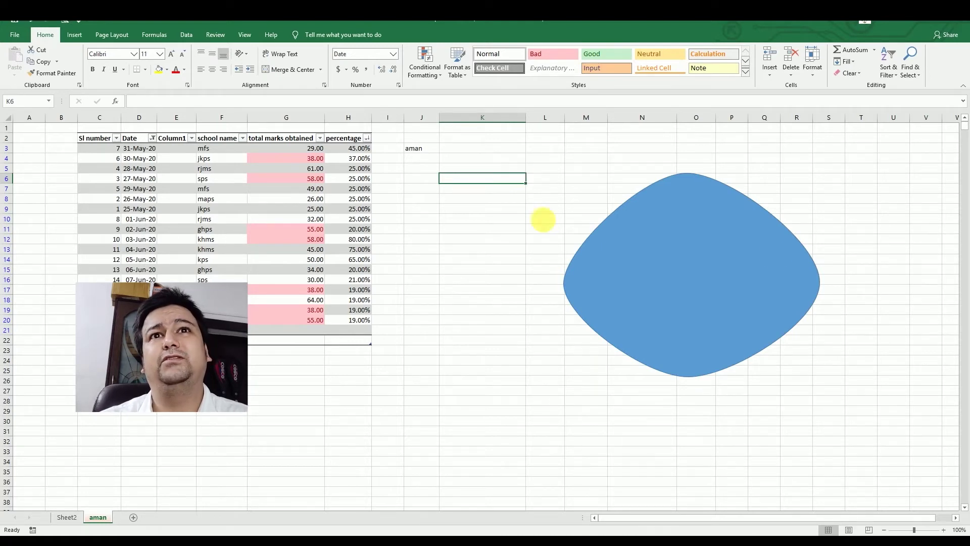
Give the blue shape a light peach gradient fill
left_click(762, 240)
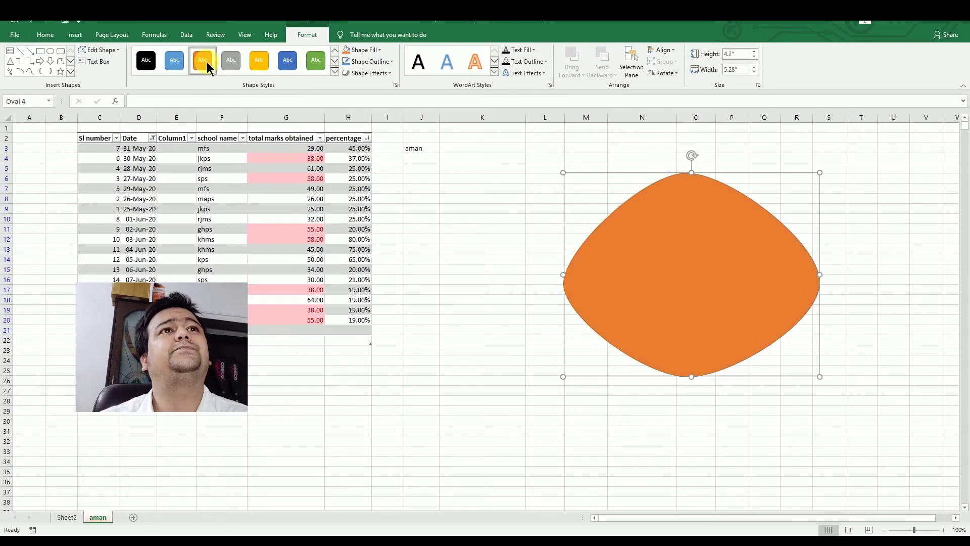
left_click(377, 49)
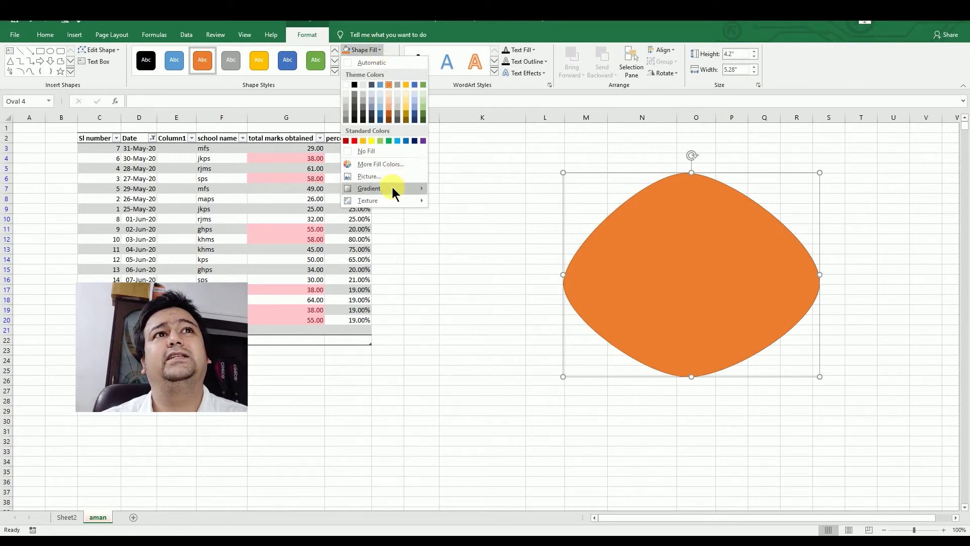
mouse_move(371, 188)
left_click(476, 248)
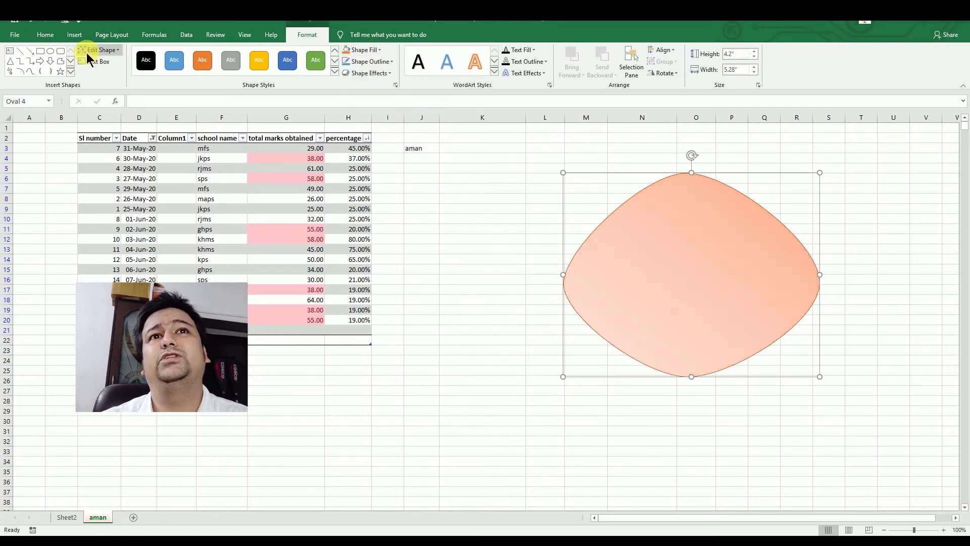
Apply the Preset 12 3-D bevel shape effect to the shape
left_click(366, 74)
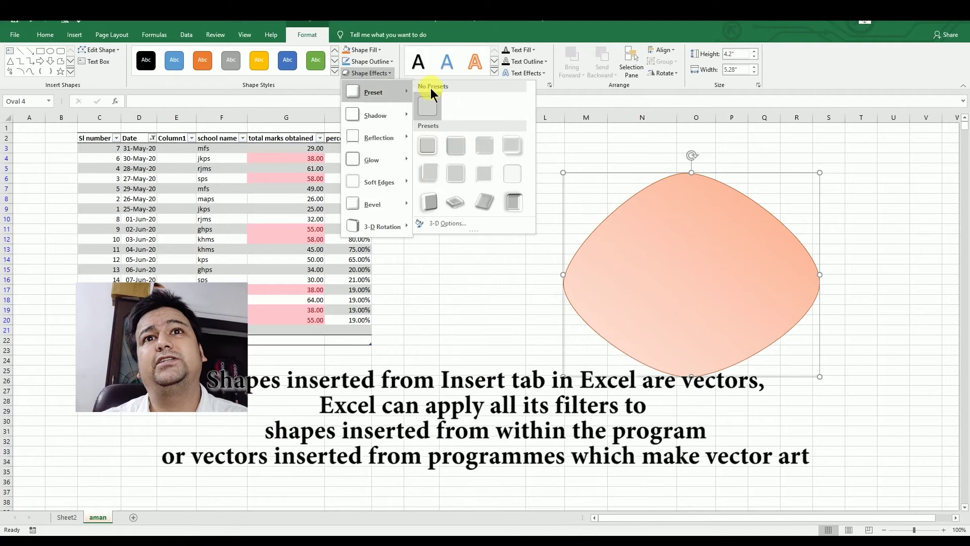
mouse_move(374, 92)
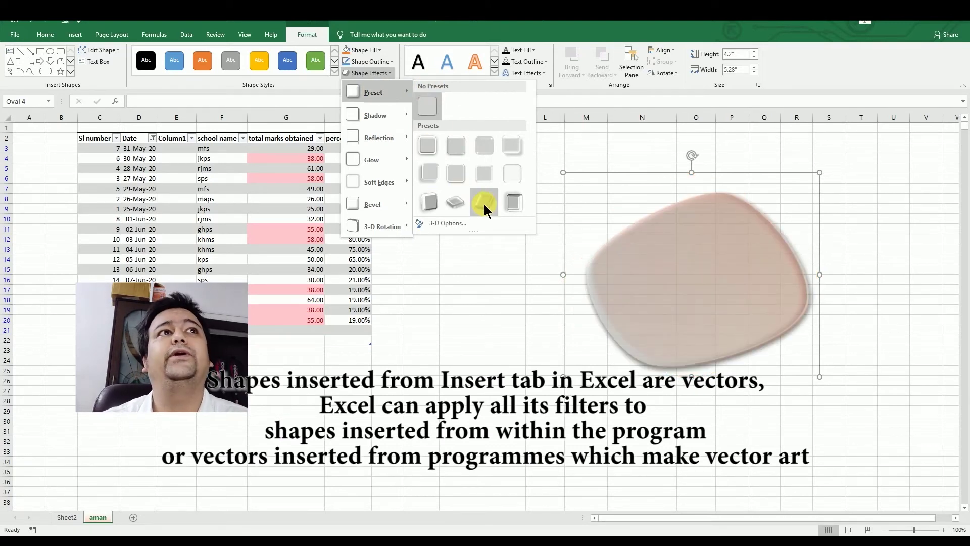
left_click(519, 206)
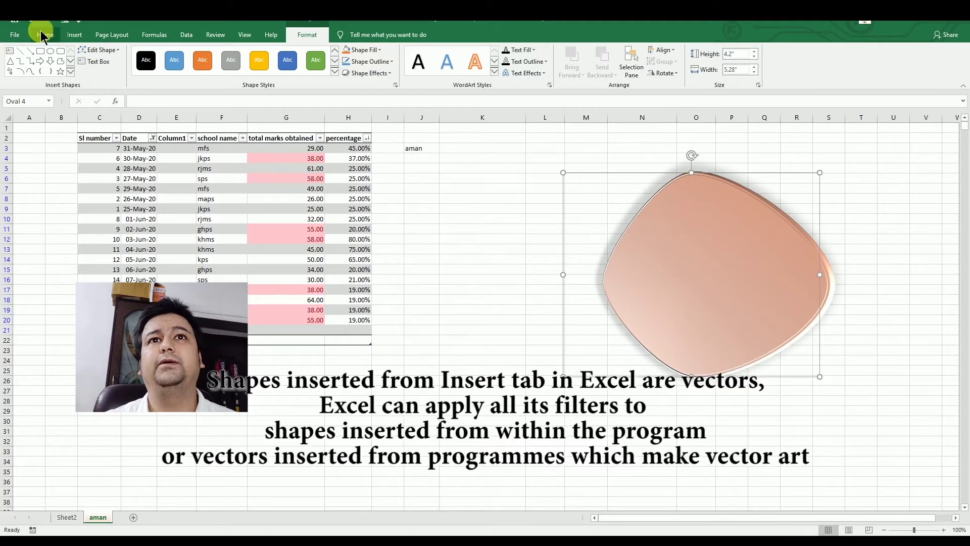
left_click(74, 34)
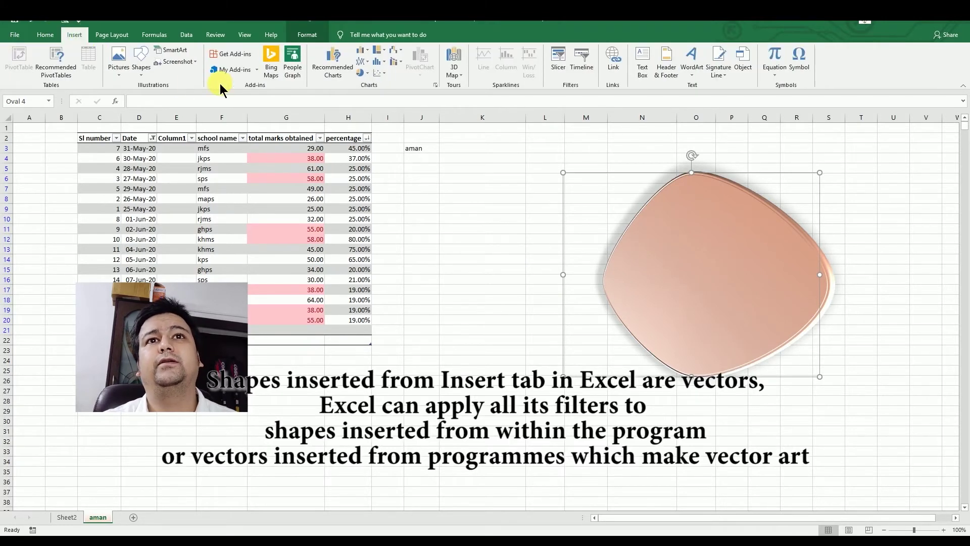
Draw a text box reading 'aman' across the middle of the peach shape
left_click(650, 68)
left_click(723, 293)
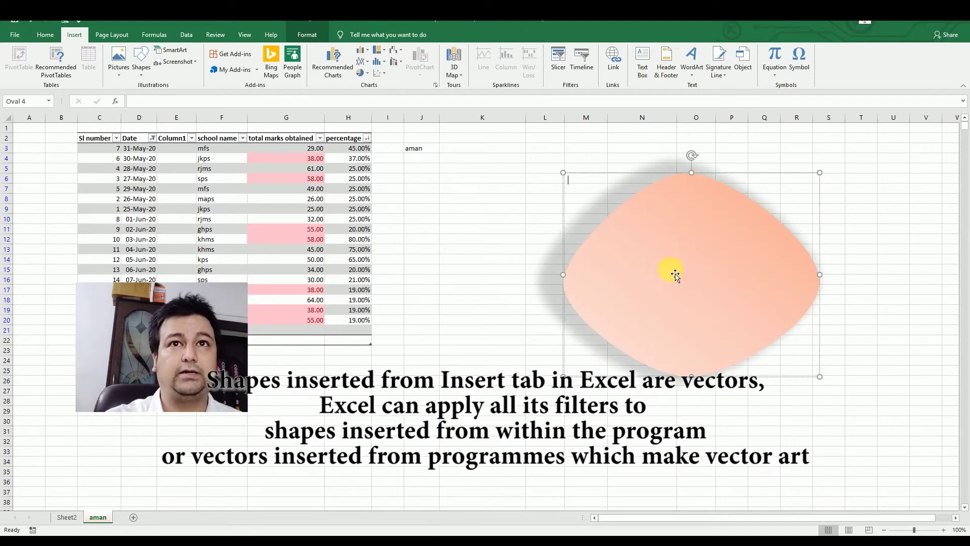
key("Escape")
left_click(642, 63)
mouse_move(633, 261)
left_mouse_down()
mouse_move(716, 305)
mouse_move(754, 283)
left_mouse_up()
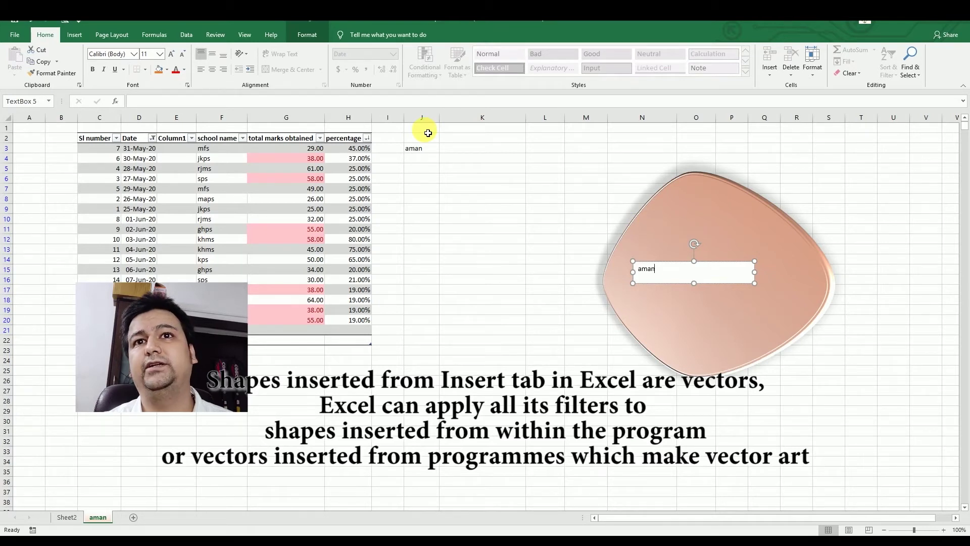
left_click(835, 222)
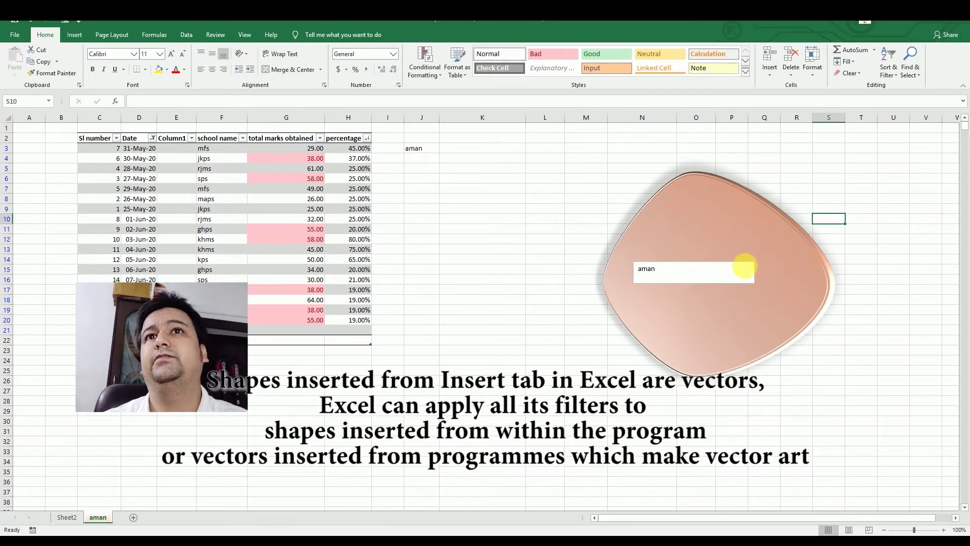
Set the text box fill transparency to 100% in Format Shape
left_click(743, 268)
left_click(742, 270)
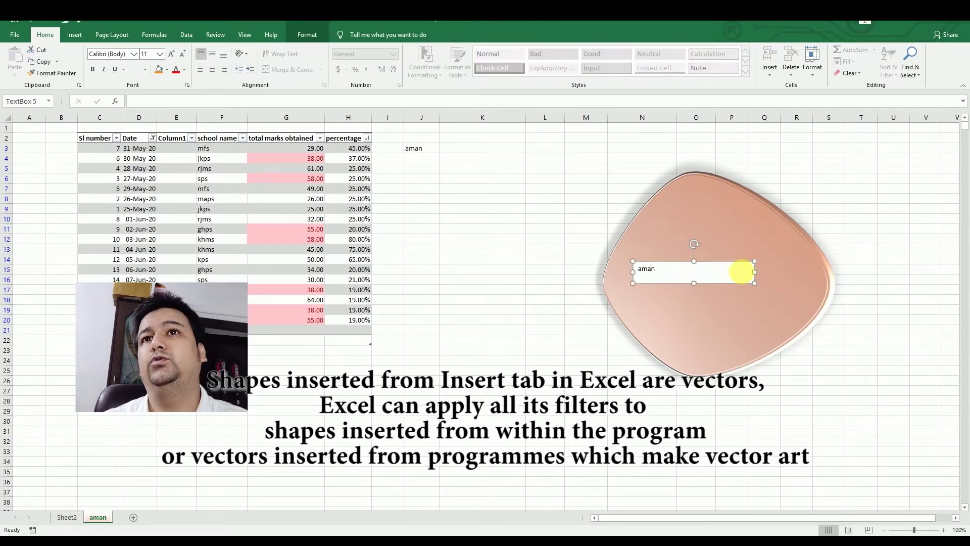
right_click(739, 273)
left_click(769, 427)
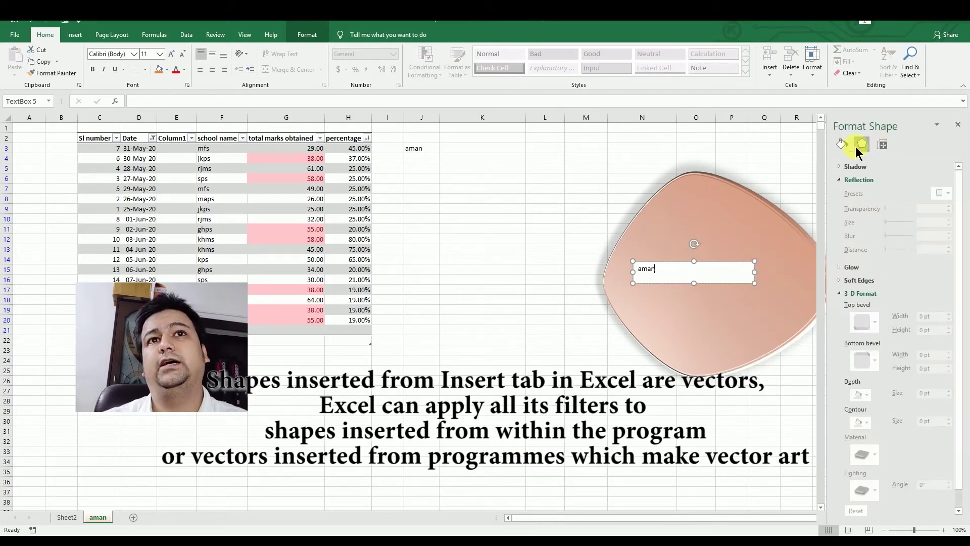
left_click(842, 145)
left_click(841, 183)
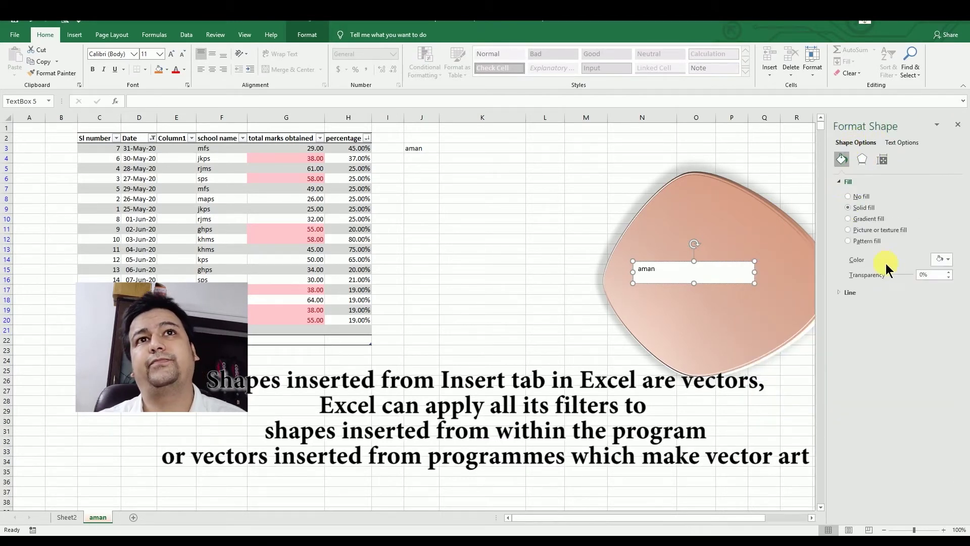
left_click(931, 275)
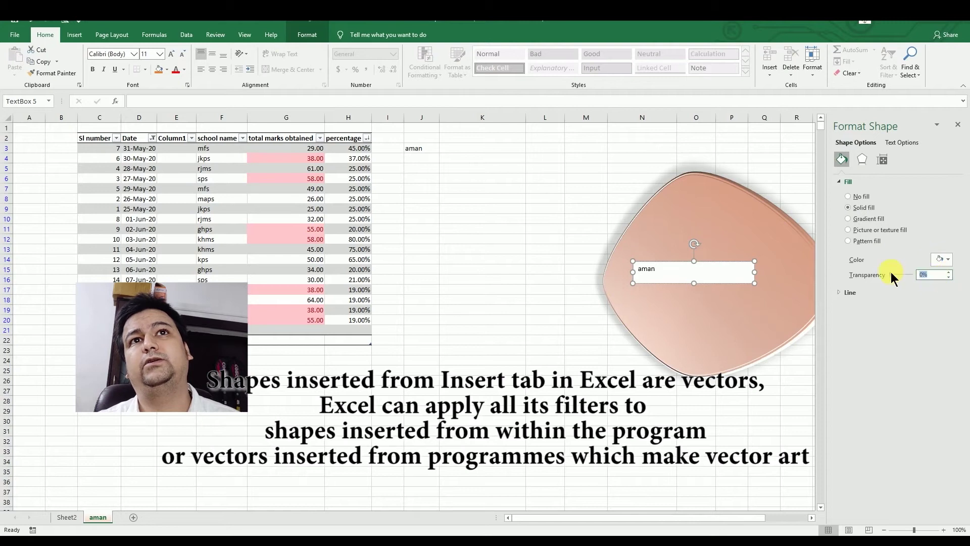
type("100")
key("Return")
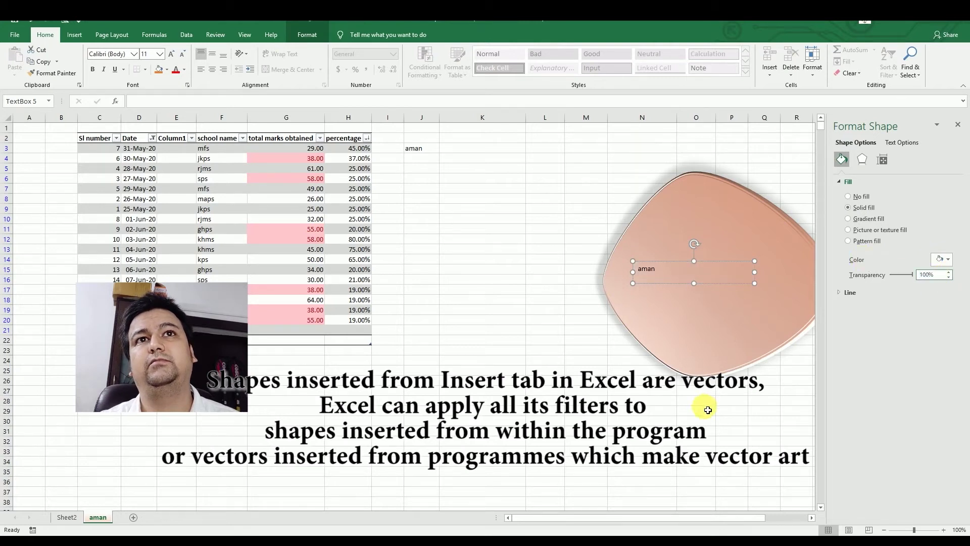
left_click(697, 410)
Shorten the text box and set 'aman' to 70-point font size
scroll(657, 197, "down", 2)
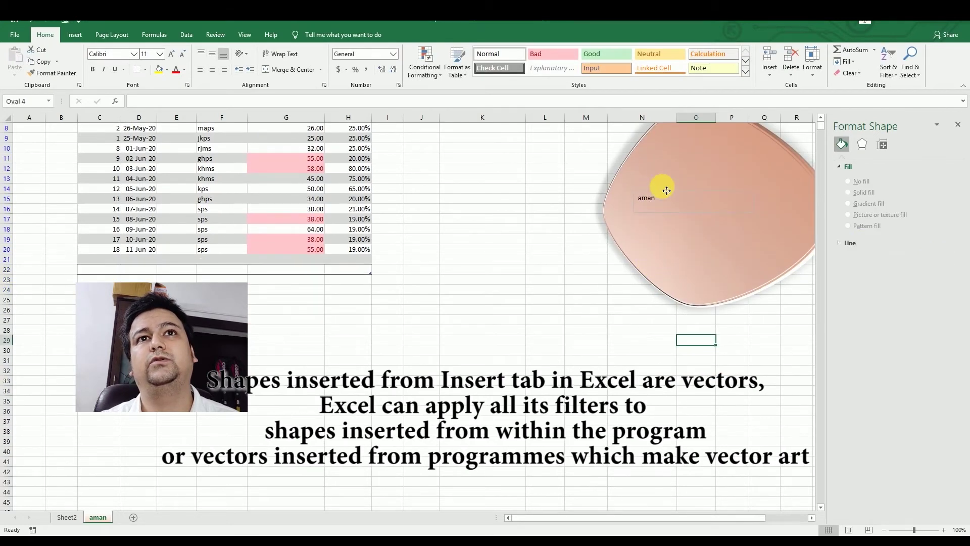
left_click(660, 196)
left_click(667, 197)
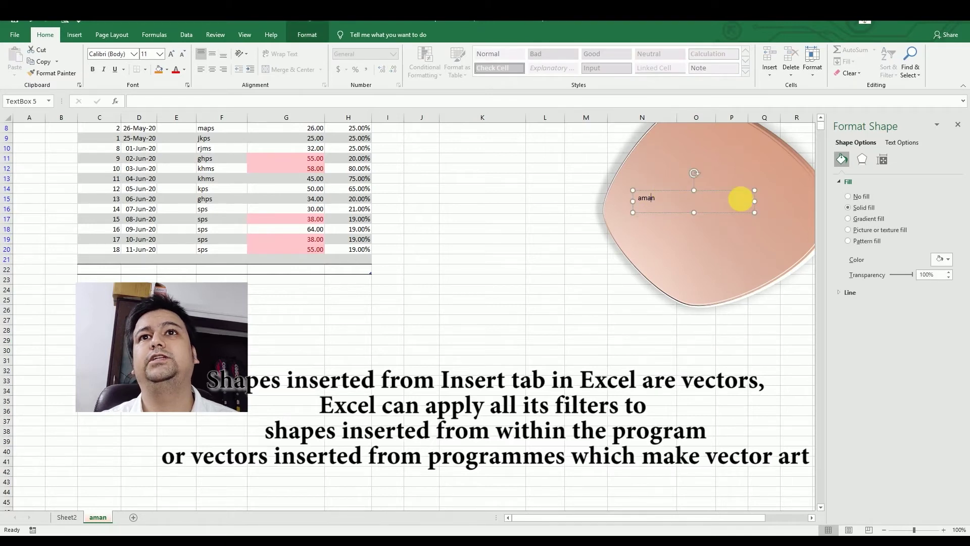
left_click(660, 216)
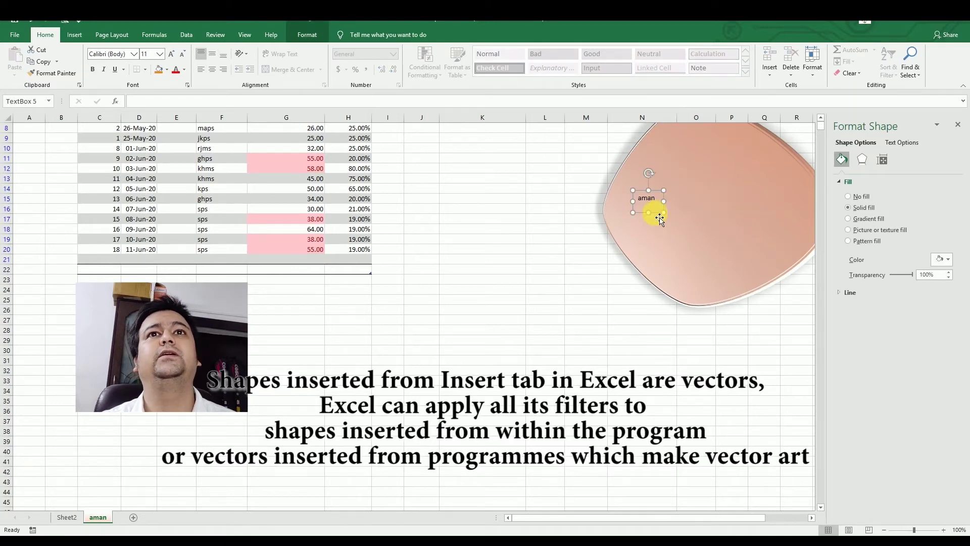
left_click_drag(653, 217, 652, 209)
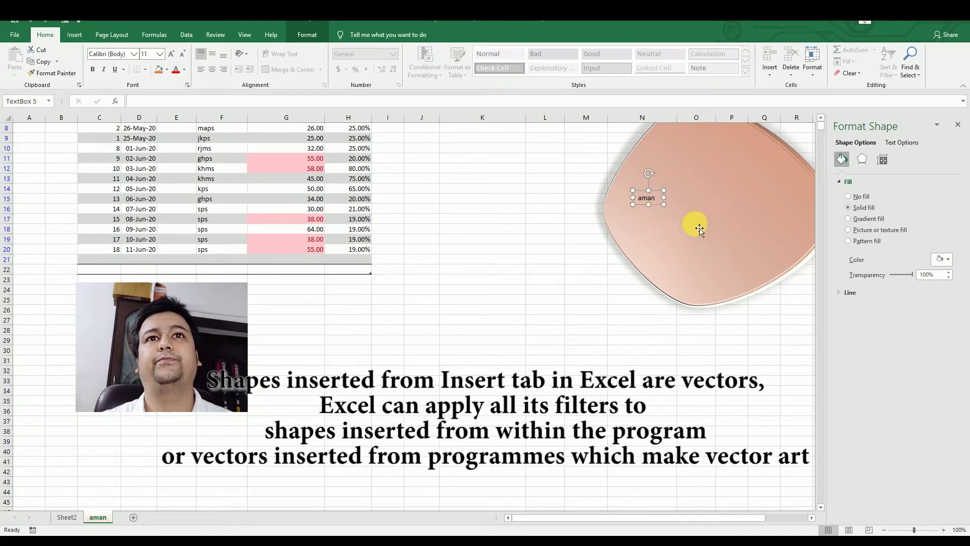
double_click(642, 199)
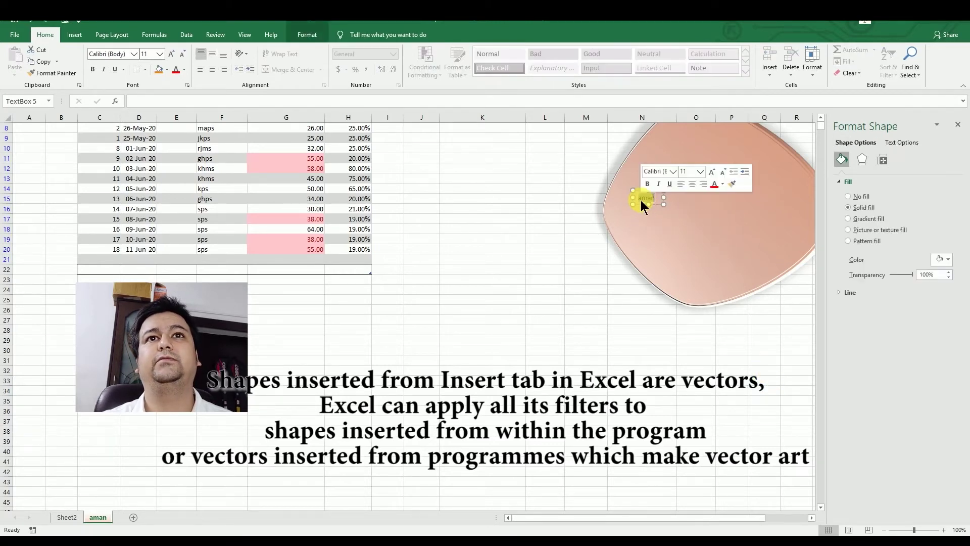
left_click(688, 171)
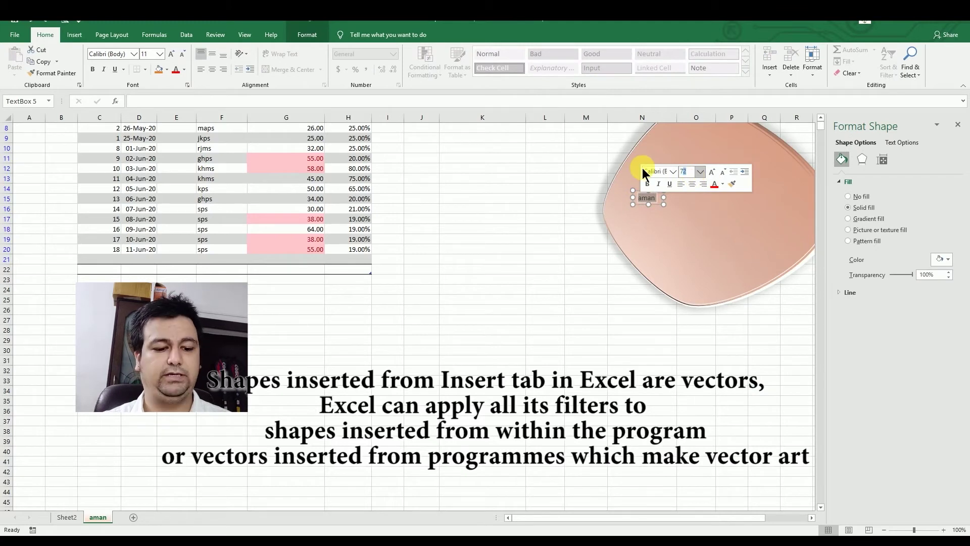
type("70")
key("Return")
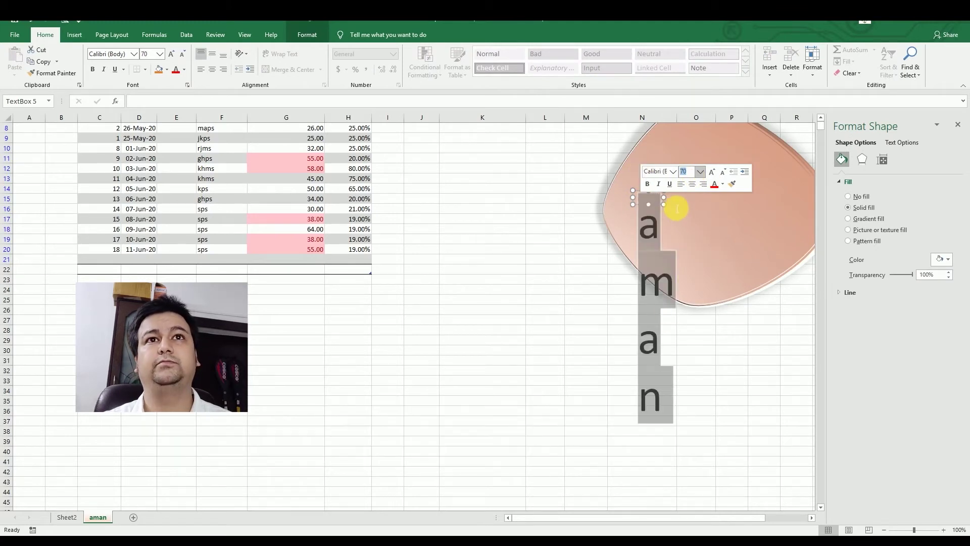
Widen the text box so 'aman' fits one line and centre it on the shape
mouse_move(671, 201)
left_mouse_down()
mouse_move(723, 201)
mouse_move(760, 244)
left_mouse_up()
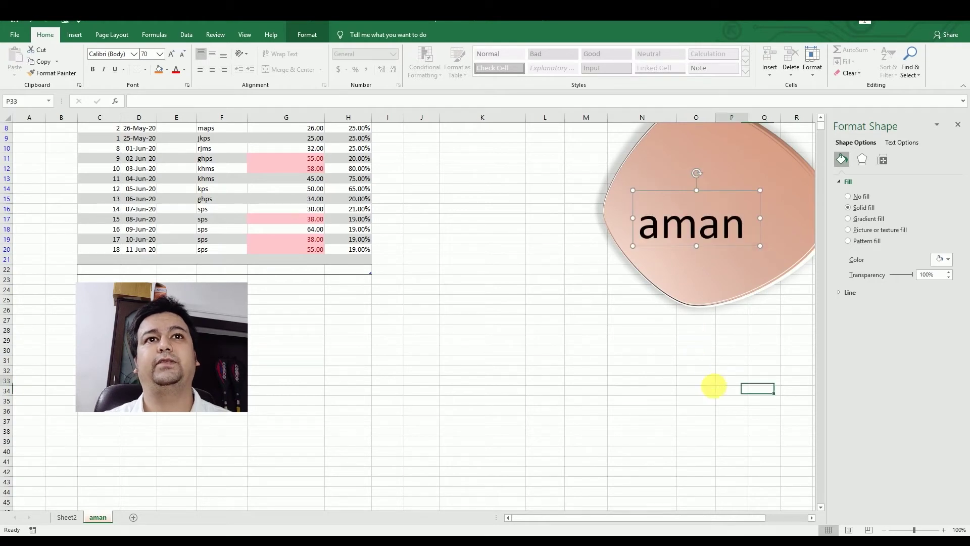
left_click(715, 379)
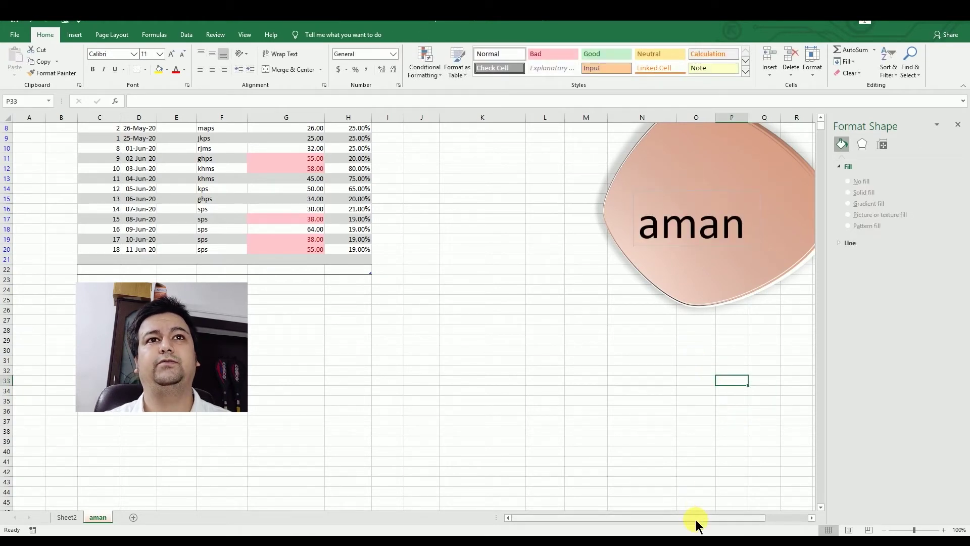
left_click_drag(695, 519, 773, 520)
left_click(821, 117)
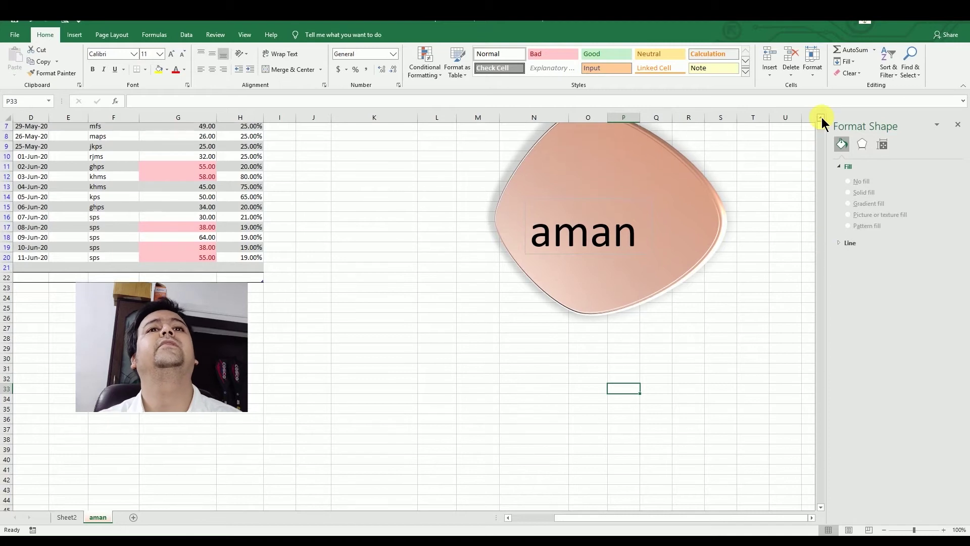
left_click(592, 293)
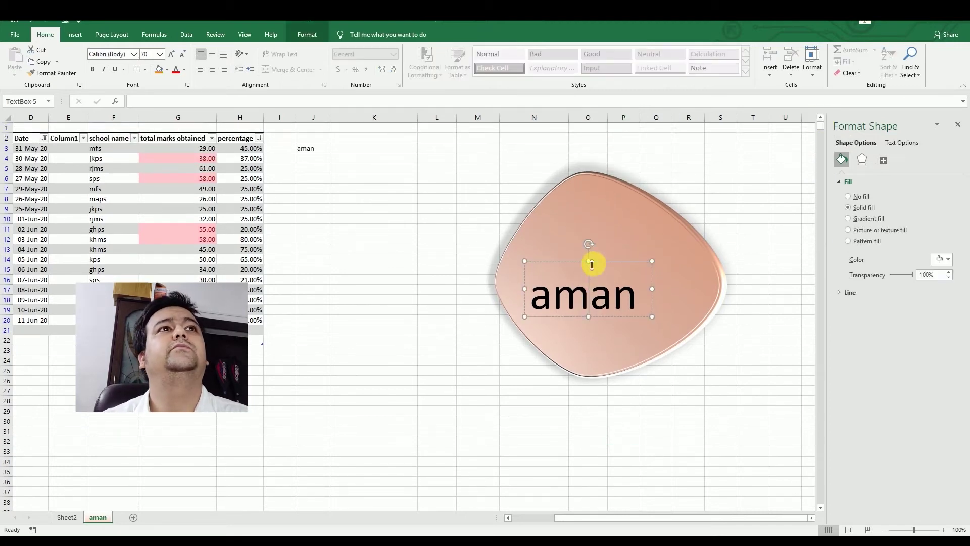
left_click_drag(563, 268, 567, 246)
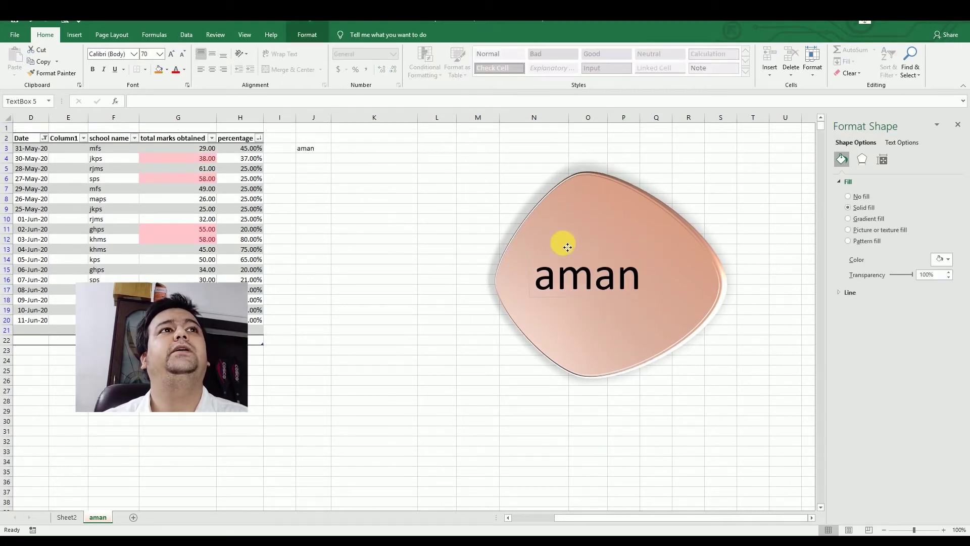
Give the 'aman' text an orange glow
left_click(308, 34)
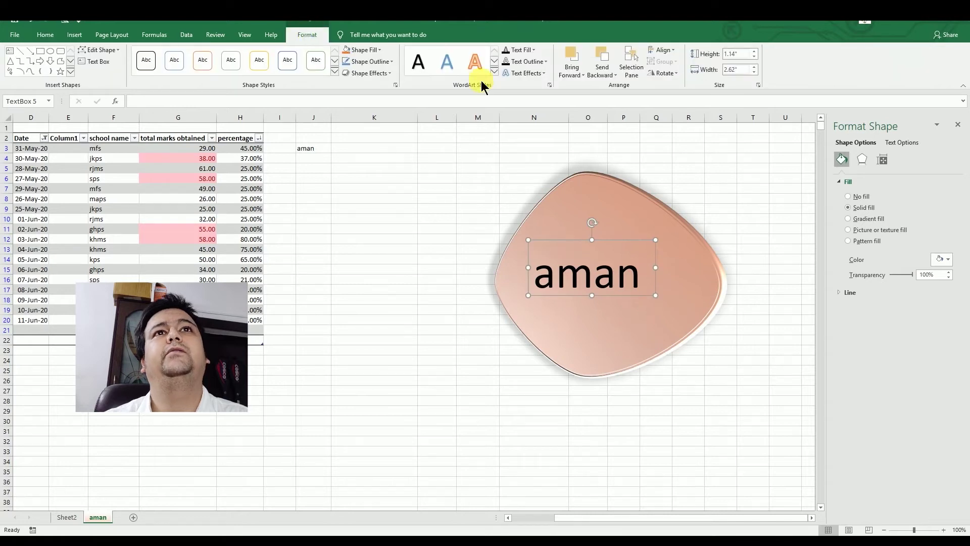
left_click(533, 77)
mouse_move(532, 136)
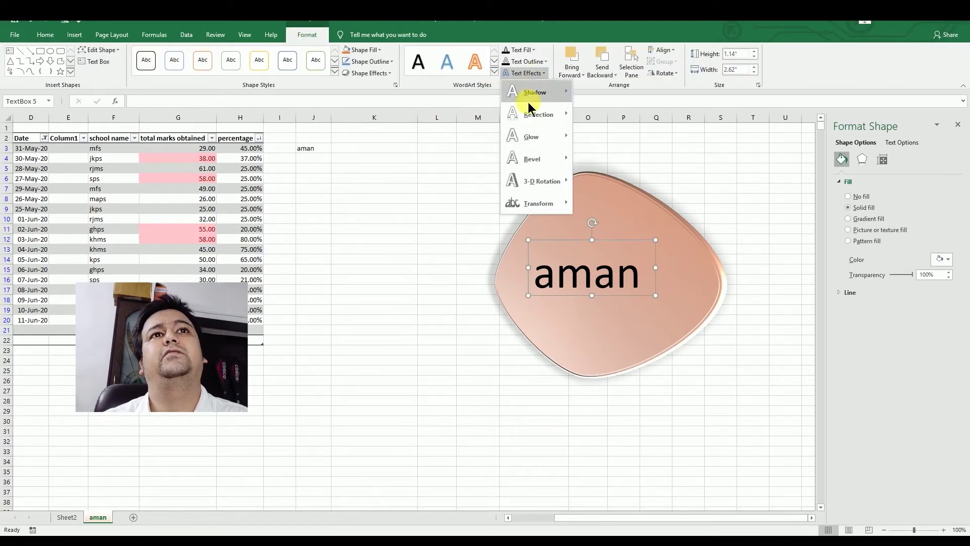
left_click(607, 181)
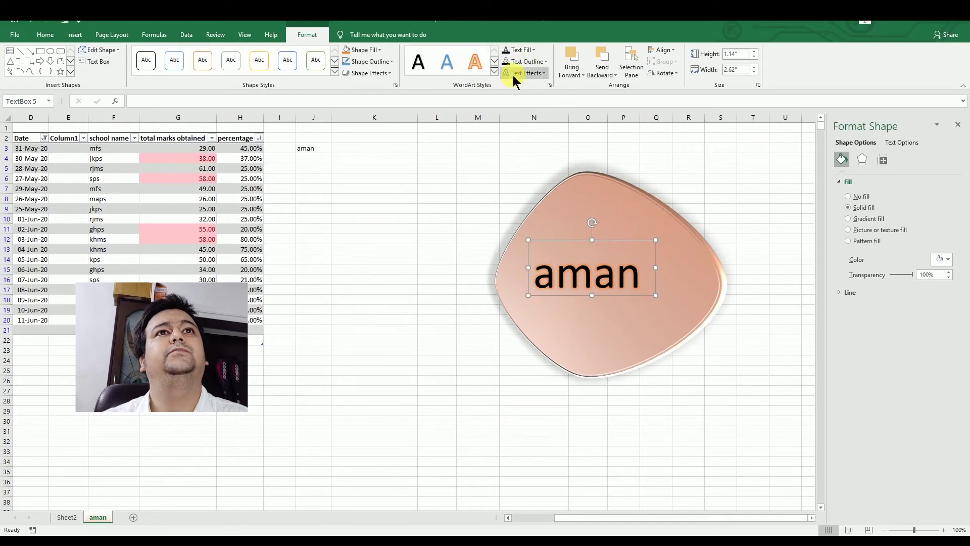
Apply the tilted Preset 12 3-D shape effect to the 'aman' text box
left_click(526, 74)
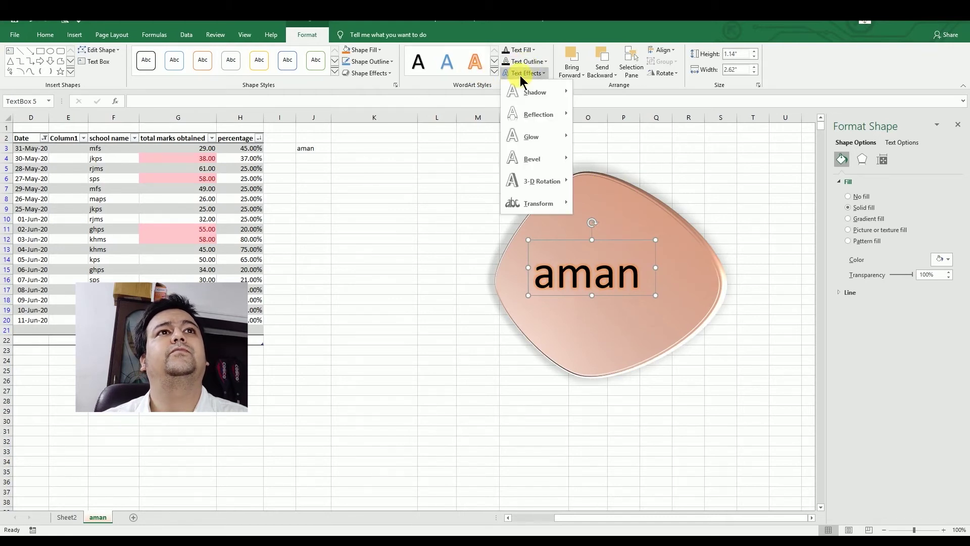
left_click(525, 74)
left_click(367, 73)
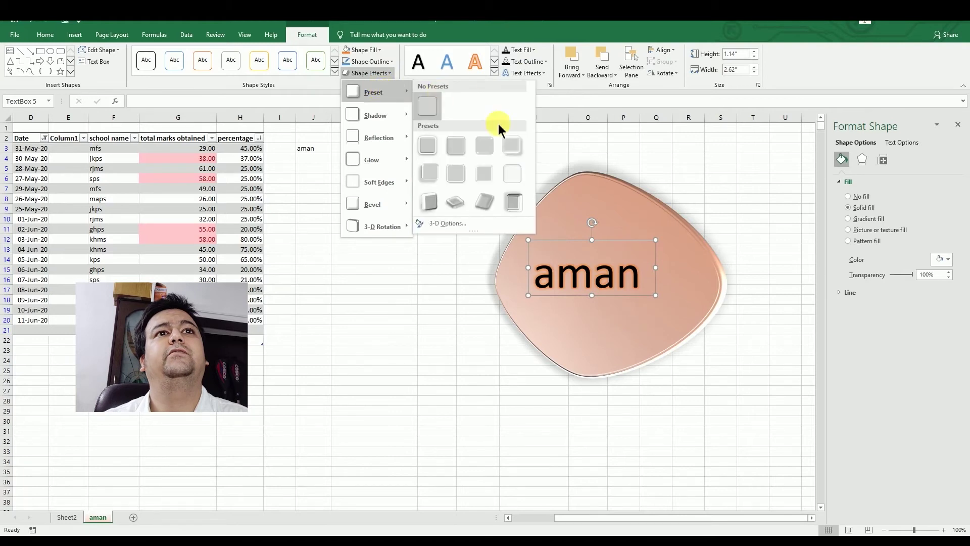
left_click(494, 202)
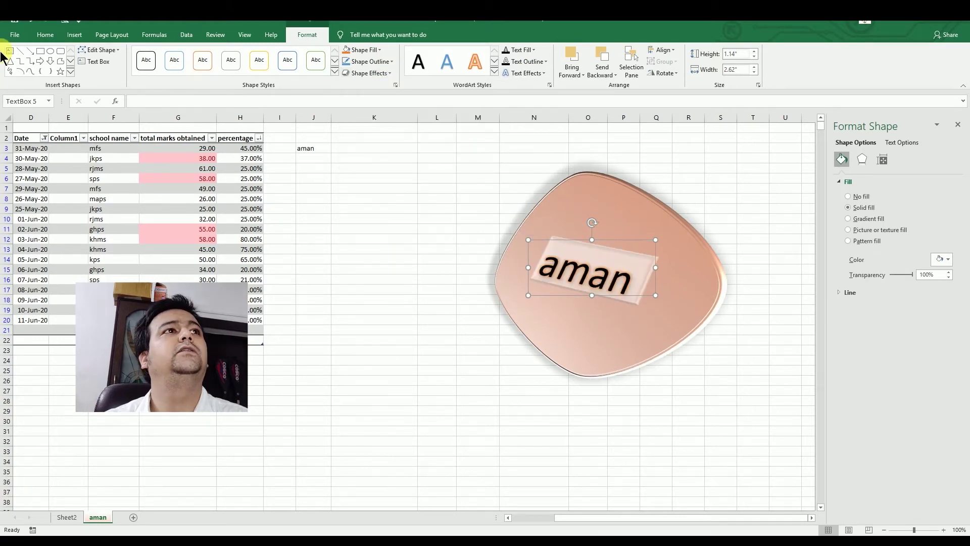
left_click(14, 36)
left_click(10, 26)
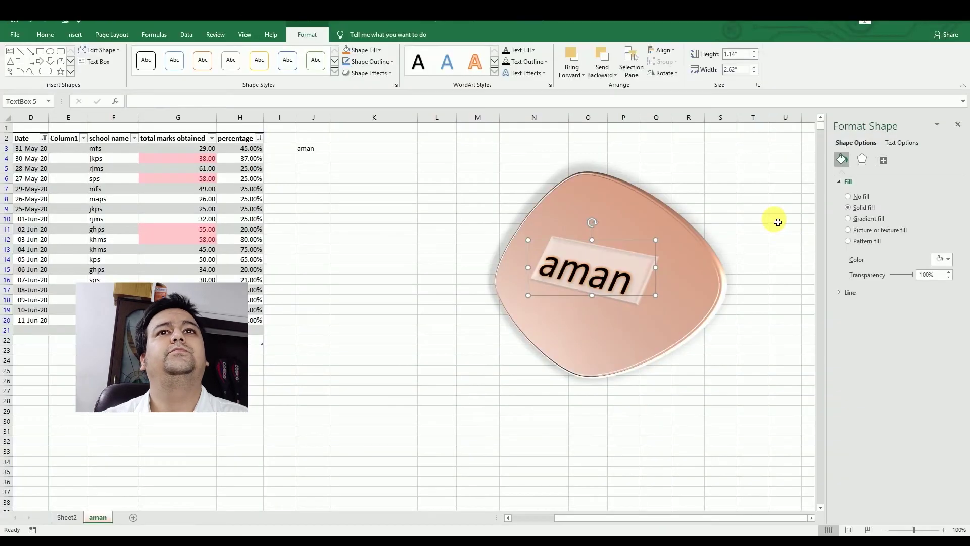
left_click(778, 223)
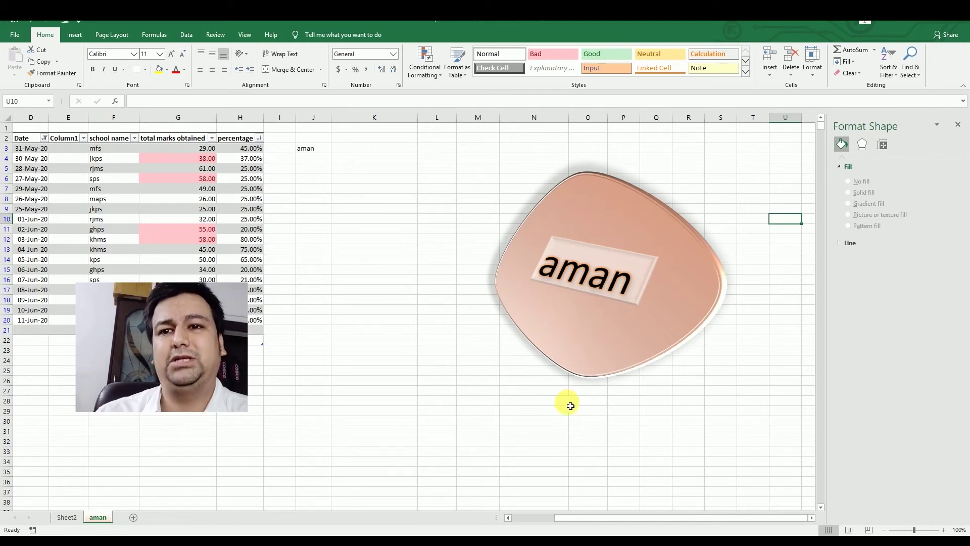
Delete the peach rounded shape and the 'aman' text box, then scroll back to column A
left_click_drag(492, 163, 825, 423)
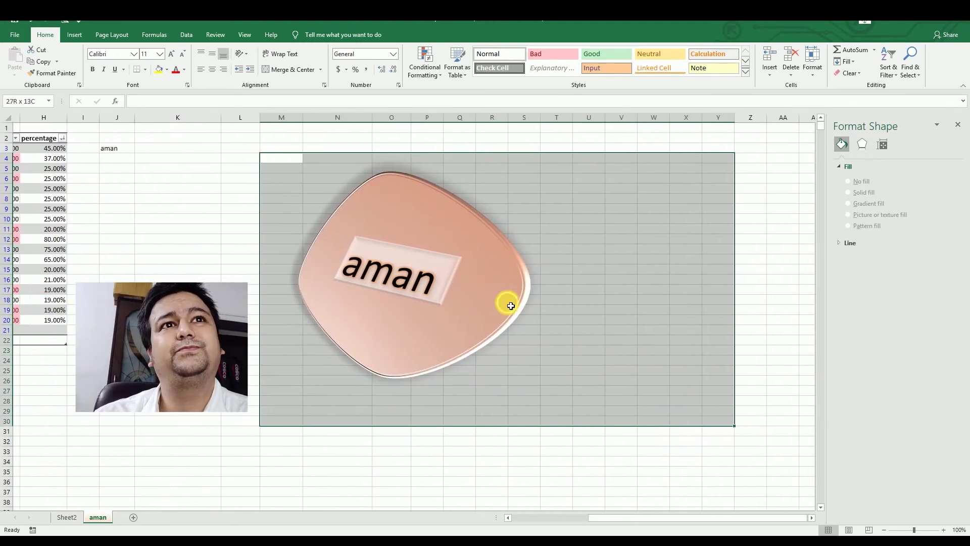
left_click(465, 299)
key("Delete")
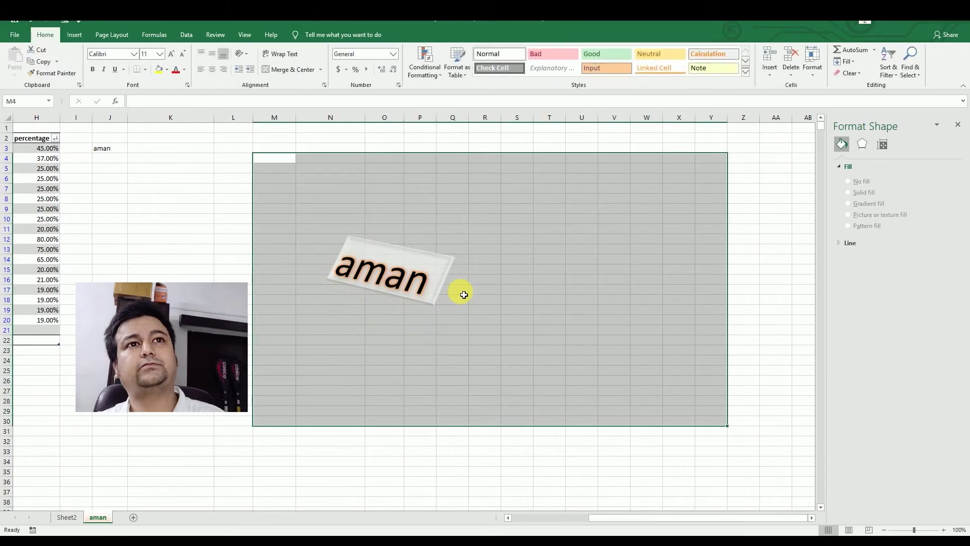
left_click(421, 253)
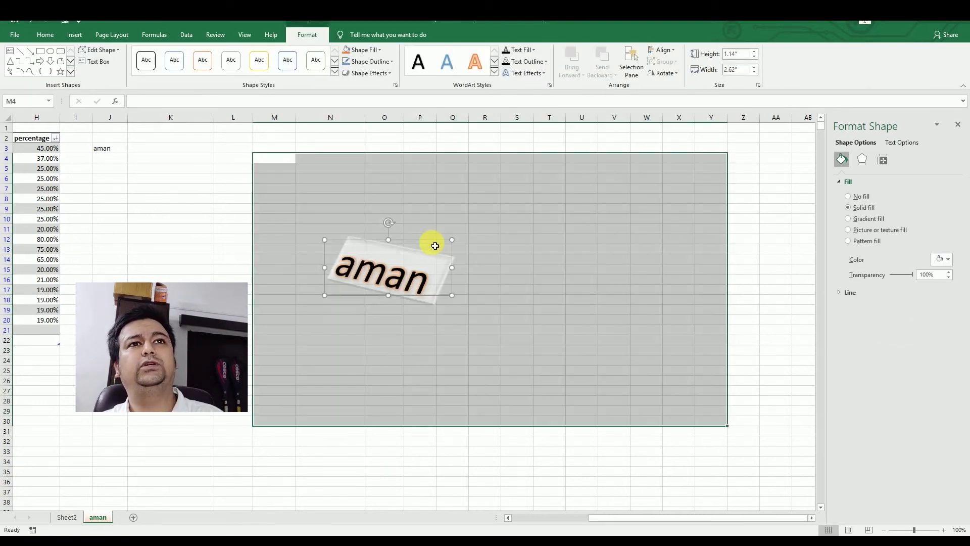
key("Delete")
left_click(775, 137)
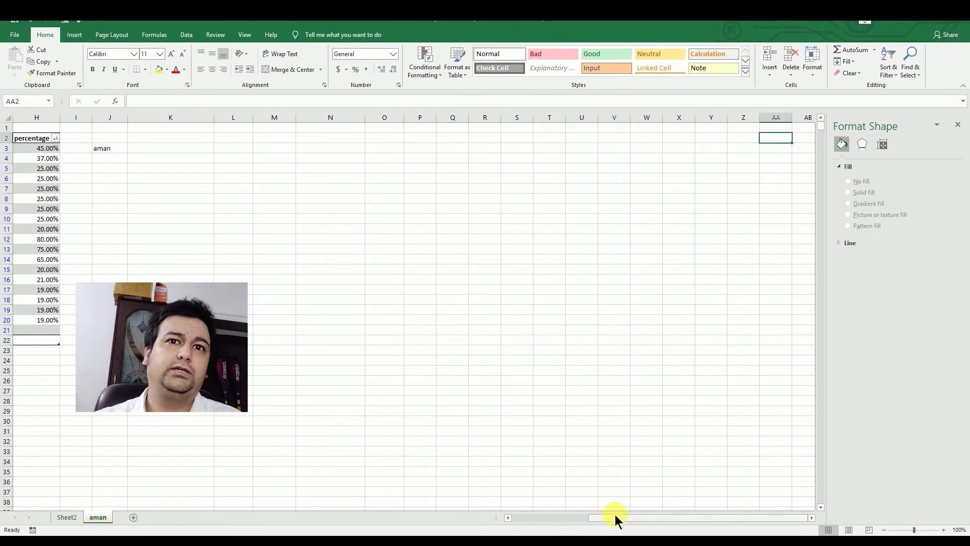
left_click_drag(614, 522, 524, 524)
left_click(519, 374)
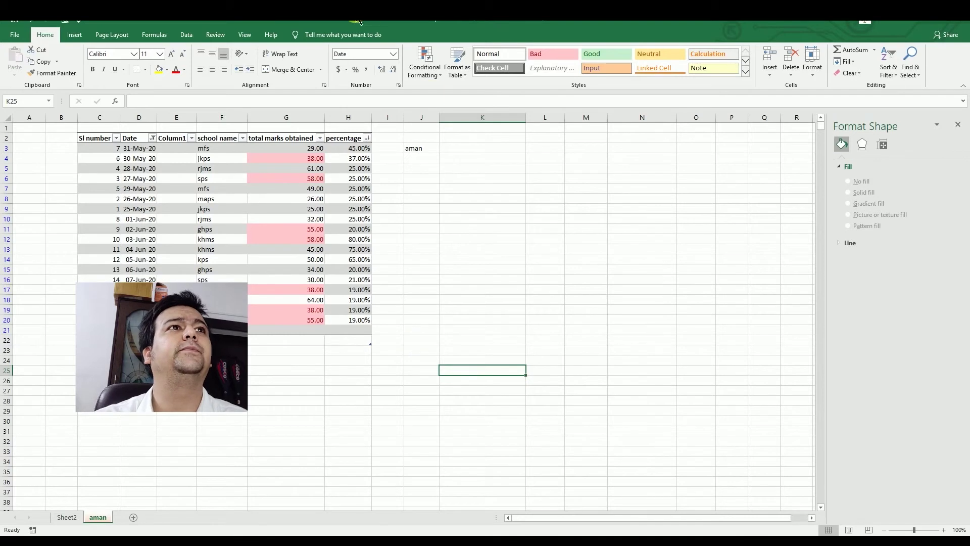
left_click(642, 188)
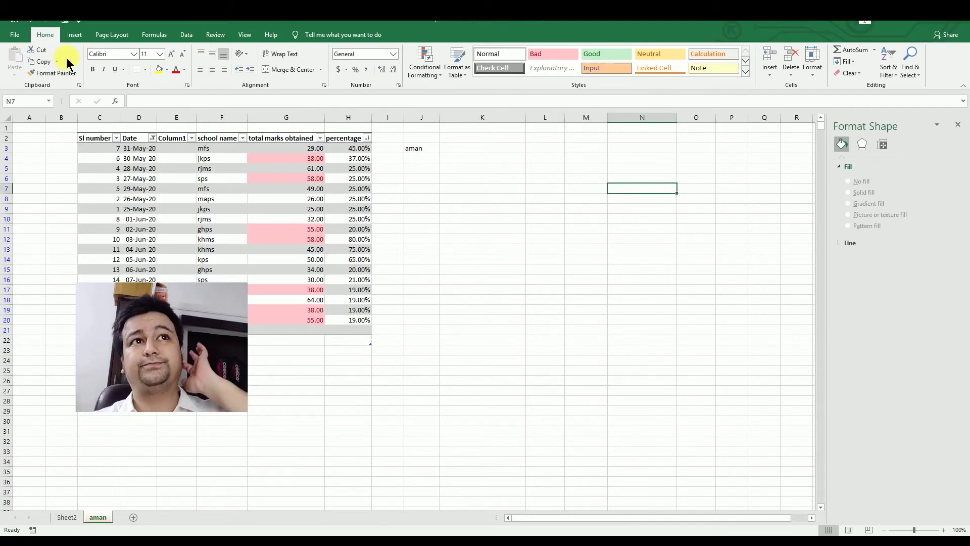
left_click(74, 35)
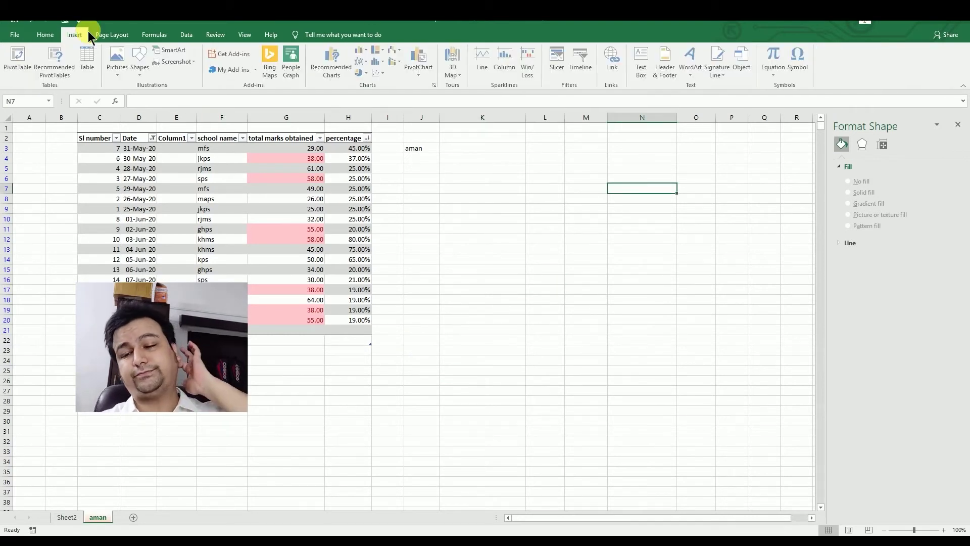
left_click(180, 65)
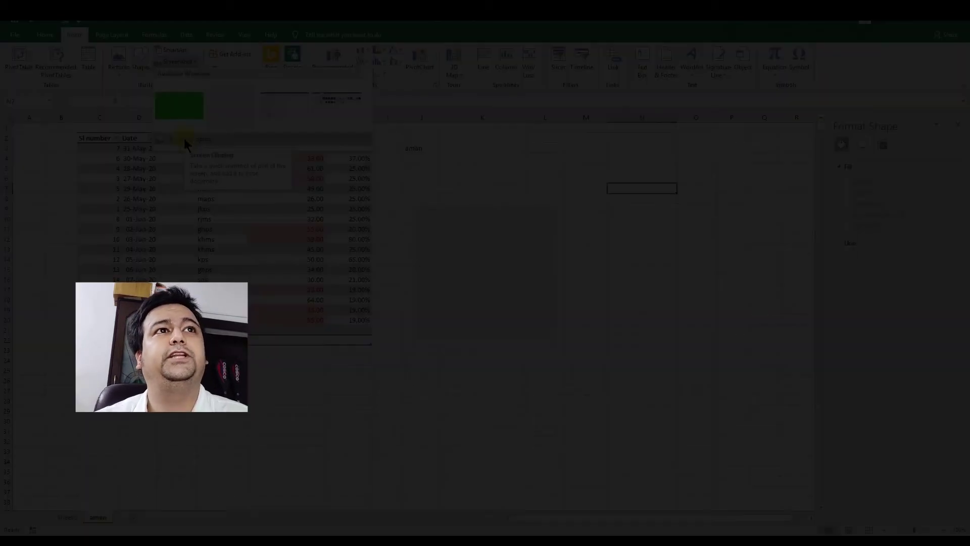
left_click(184, 140)
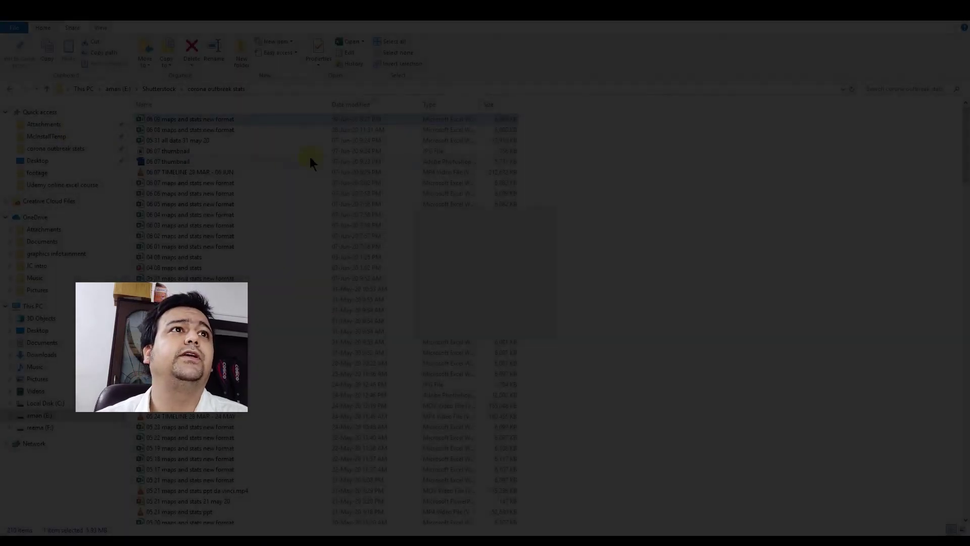
left_click_drag(654, 197, 311, 346)
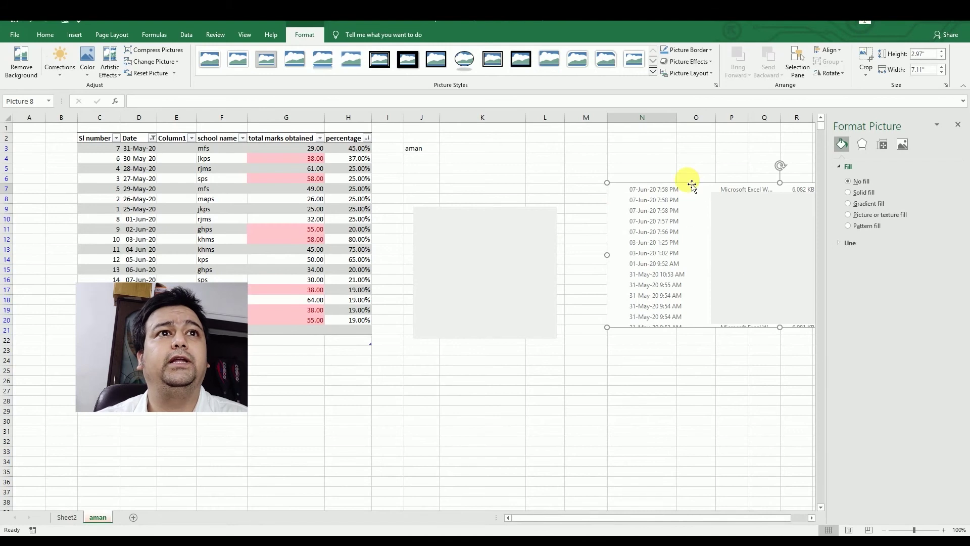
left_click_drag(692, 184, 454, 343)
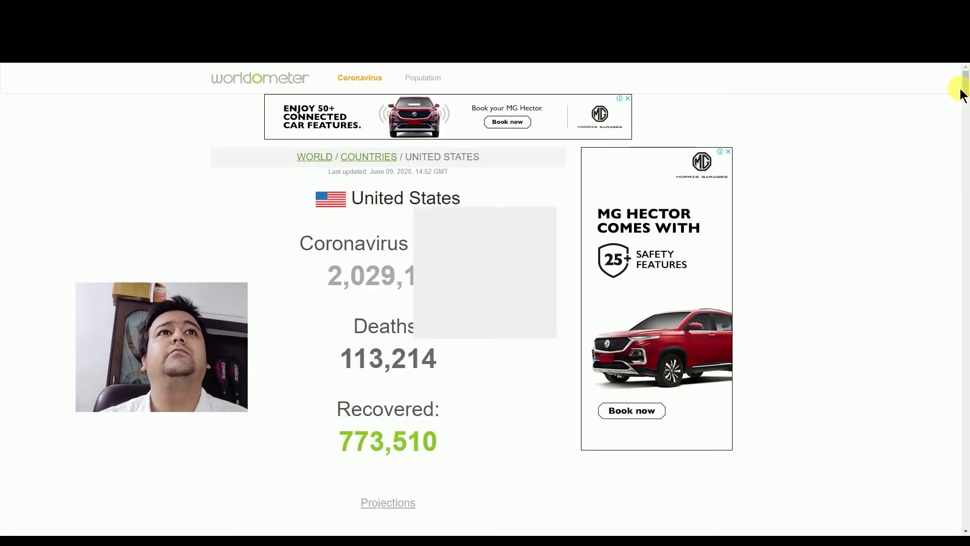
left_click_drag(960, 91, 966, 136)
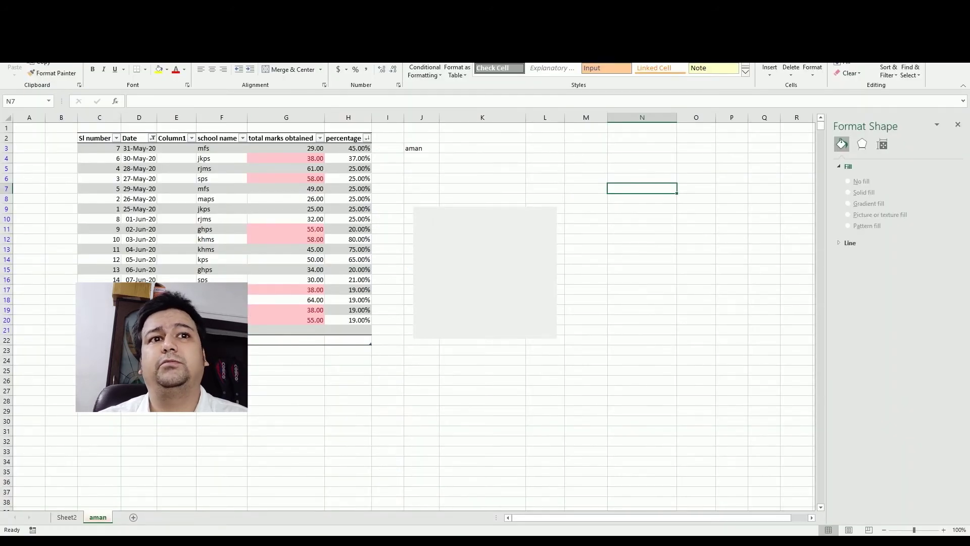
left_click(75, 34)
left_click(180, 62)
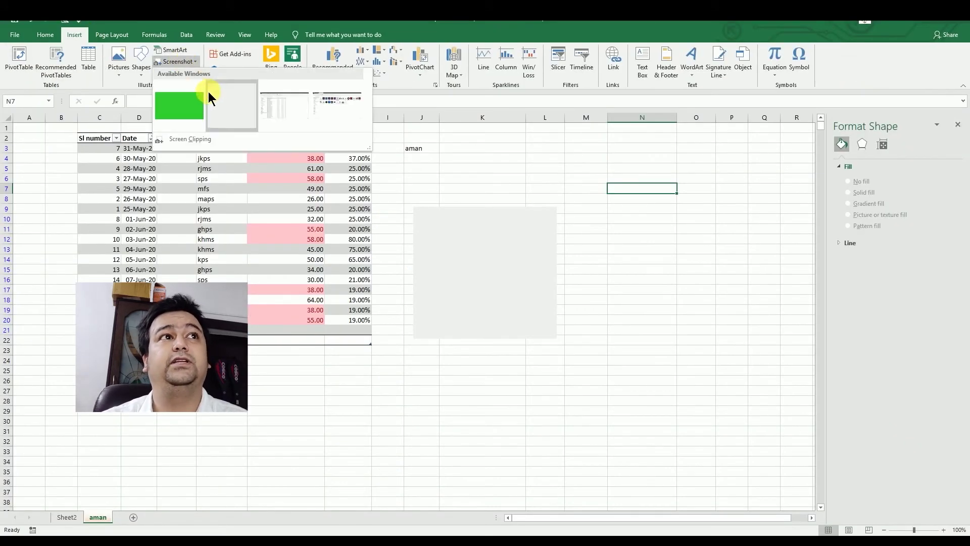
left_click(186, 139)
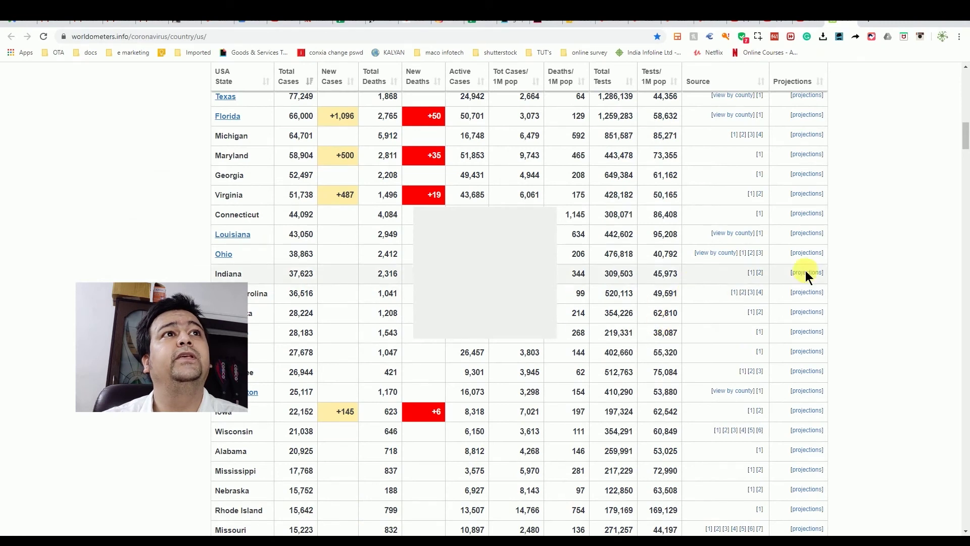
left_click_drag(861, 260, 404, 462)
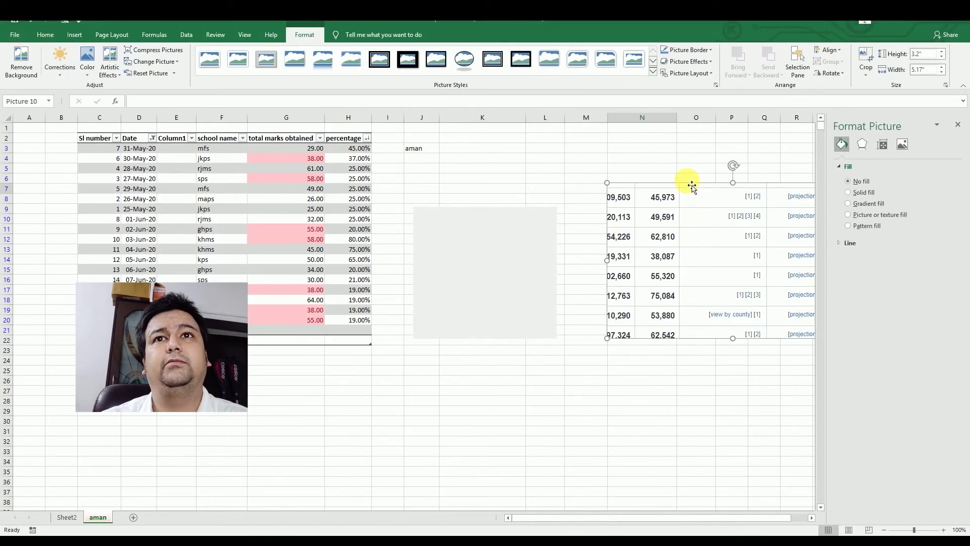
left_click_drag(692, 185, 591, 332)
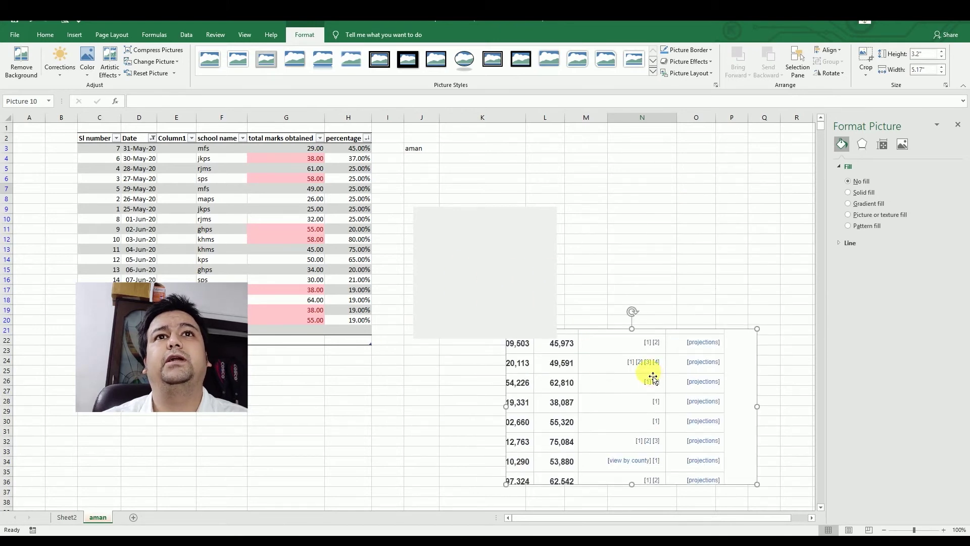
left_click_drag(646, 348, 714, 270)
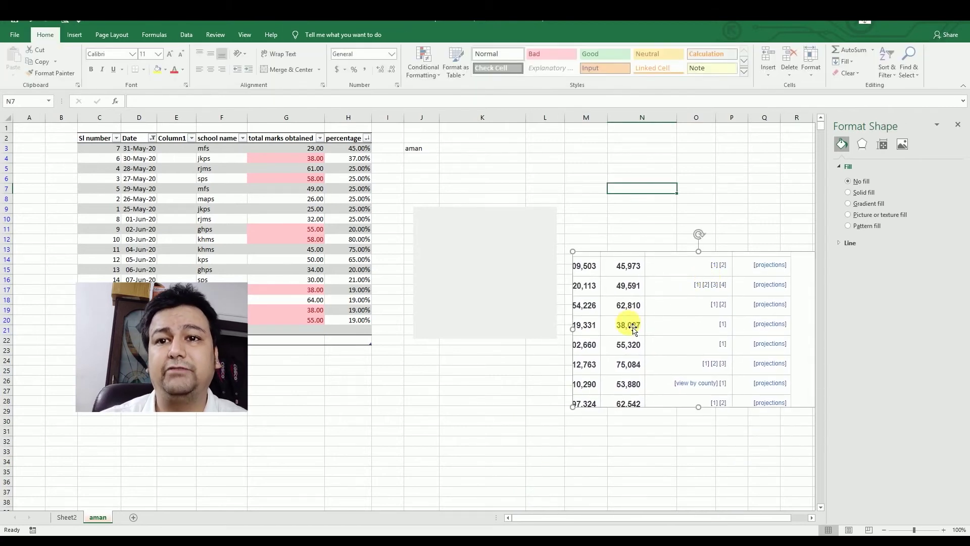
key("Delete")
left_click(736, 240)
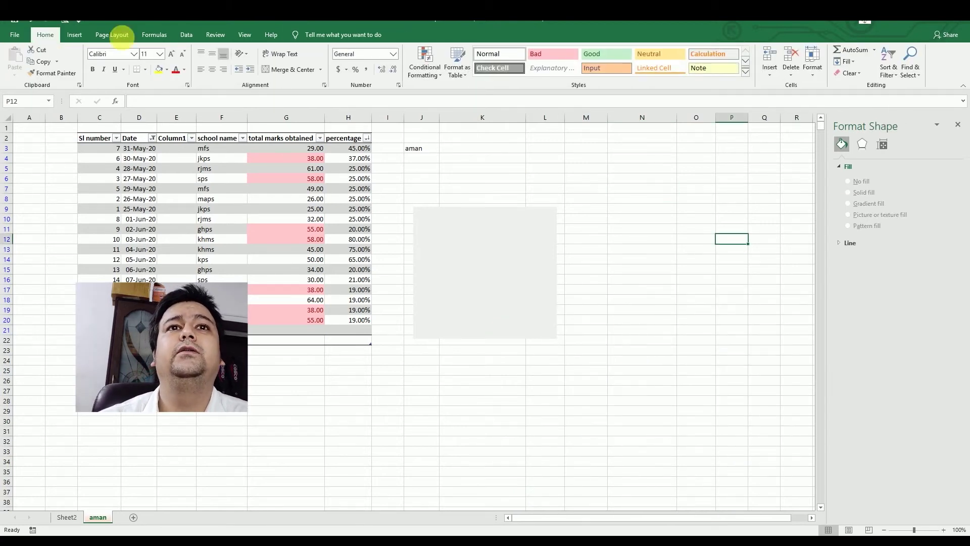
left_click(62, 18)
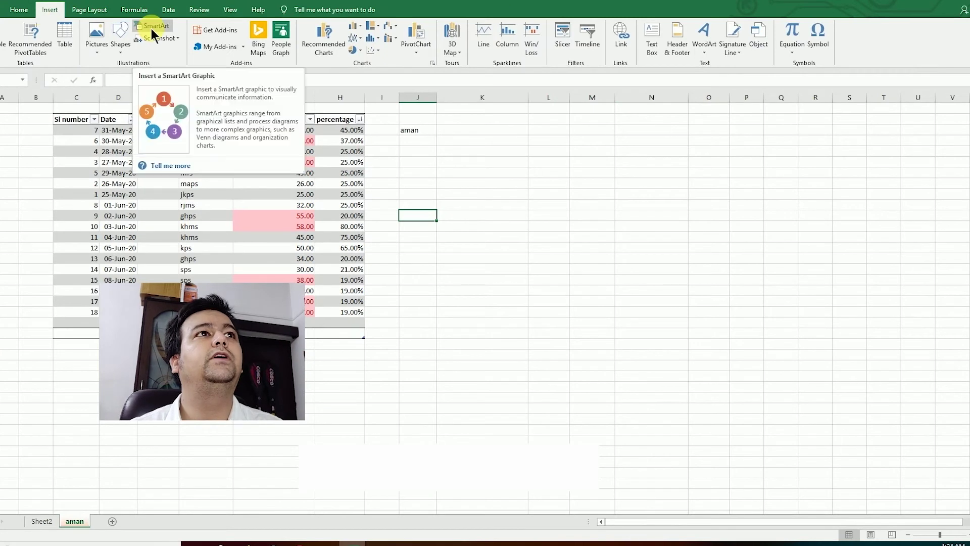
Open the SmartArt chooser, move it aside, and browse the Cycle then Process layouts
left_click(152, 29)
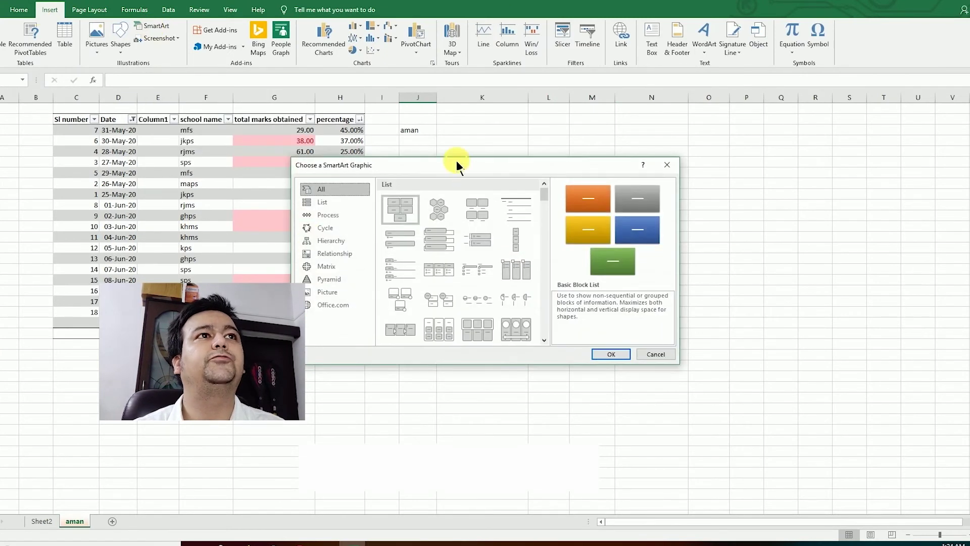
left_click_drag(456, 161, 683, 141)
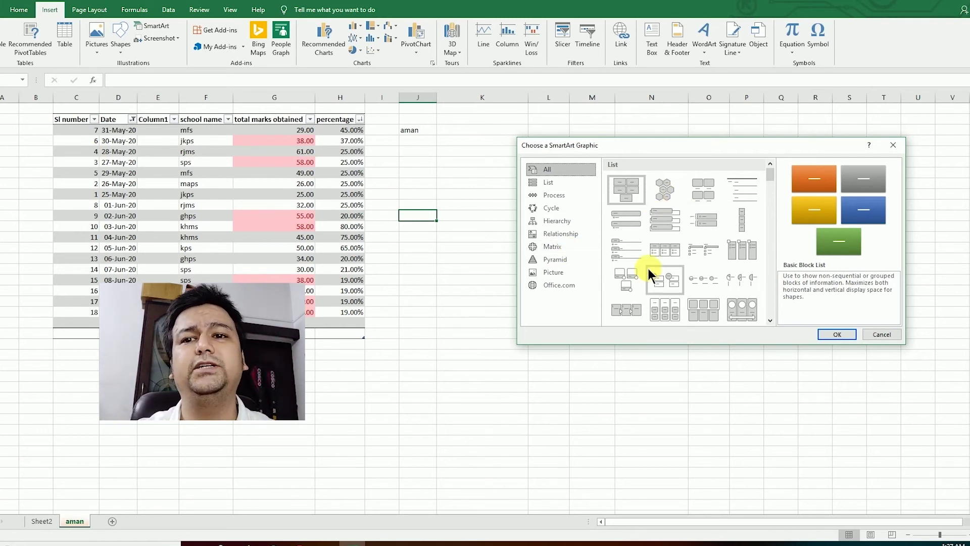
left_click(563, 210)
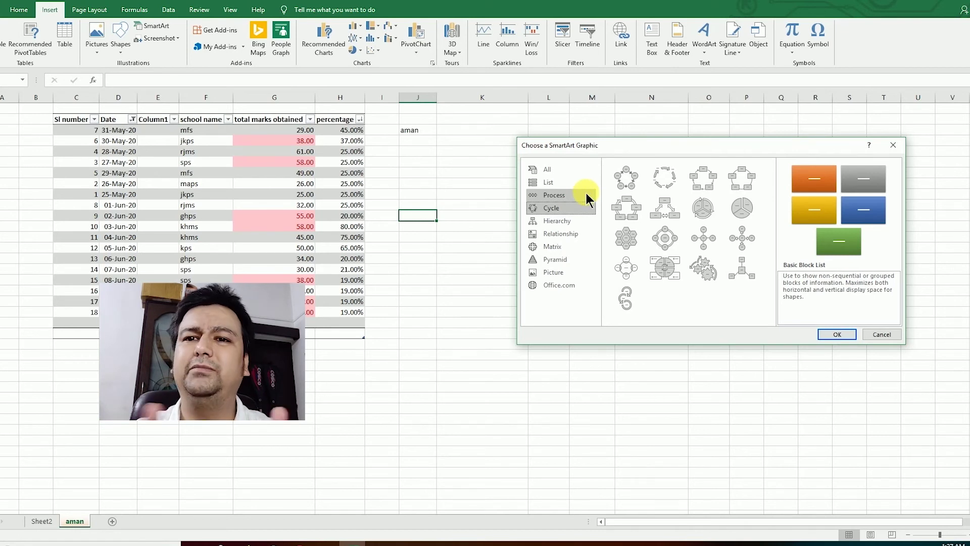
left_click(586, 194)
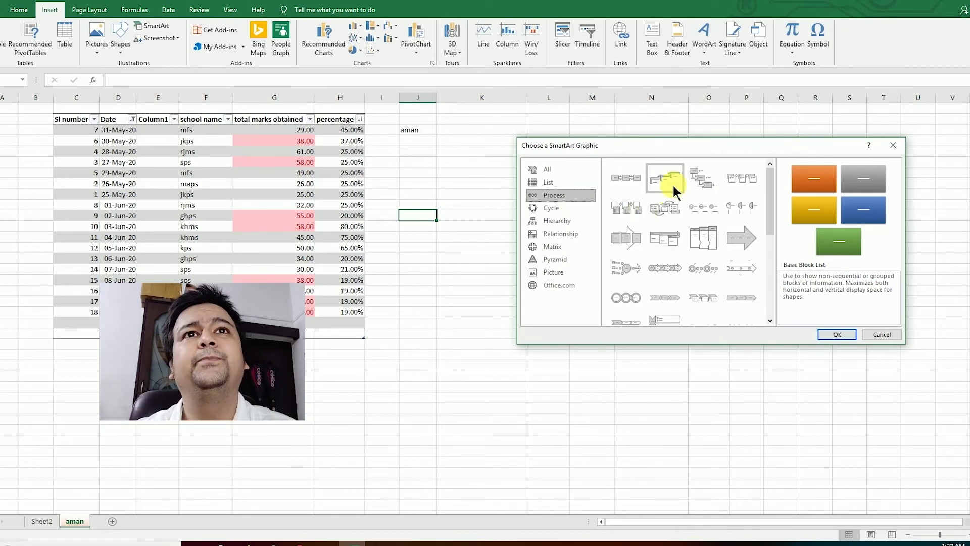
Pick Process > Step Down Process and insert it beside the marks table
left_click(707, 185)
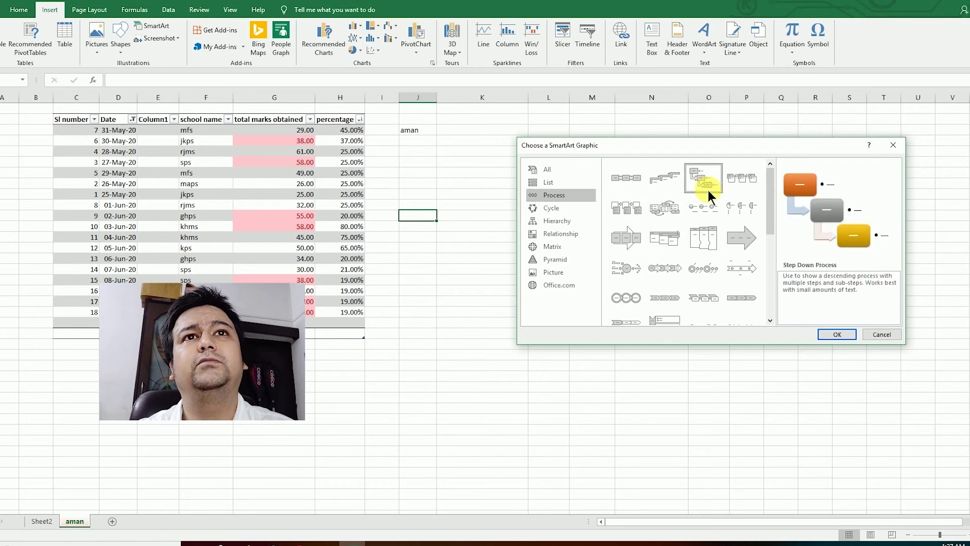
left_click(837, 334)
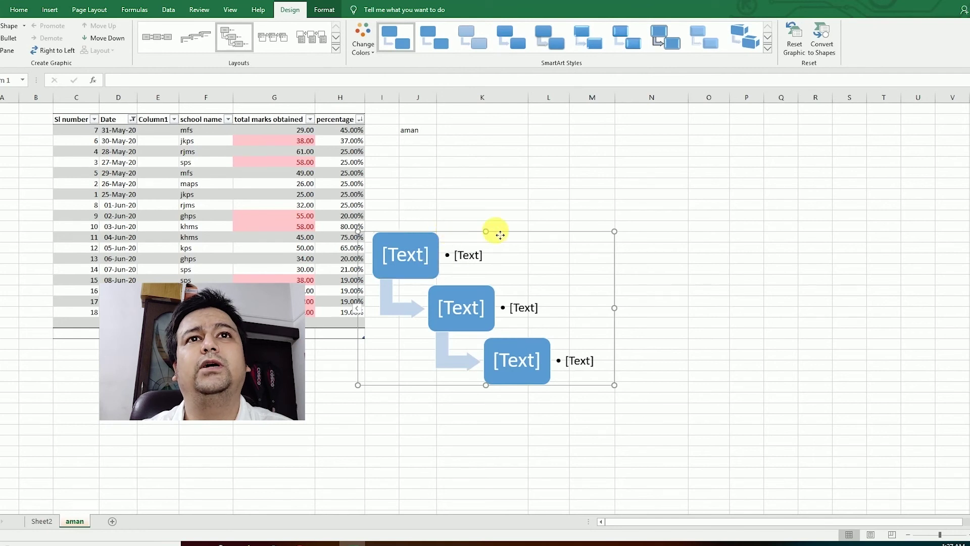
Drag the Step Down diagram further right and show its text pane
left_click_drag(444, 240, 682, 188)
left_click(627, 202)
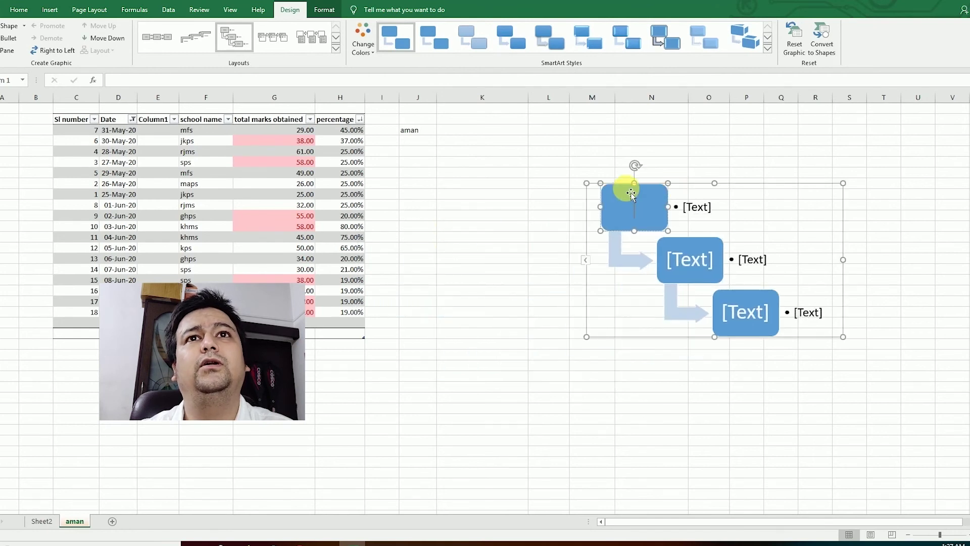
left_click(698, 174)
left_click(690, 188)
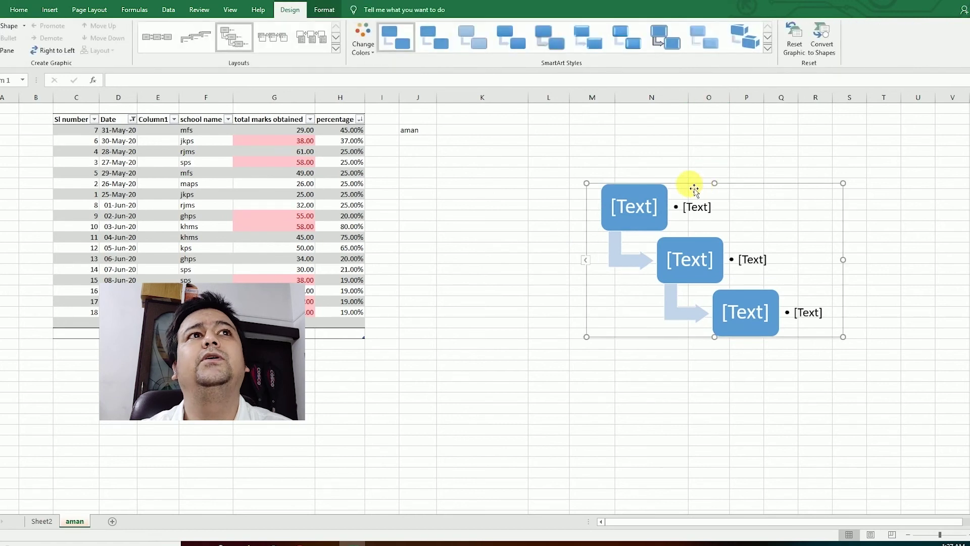
right_click(691, 188)
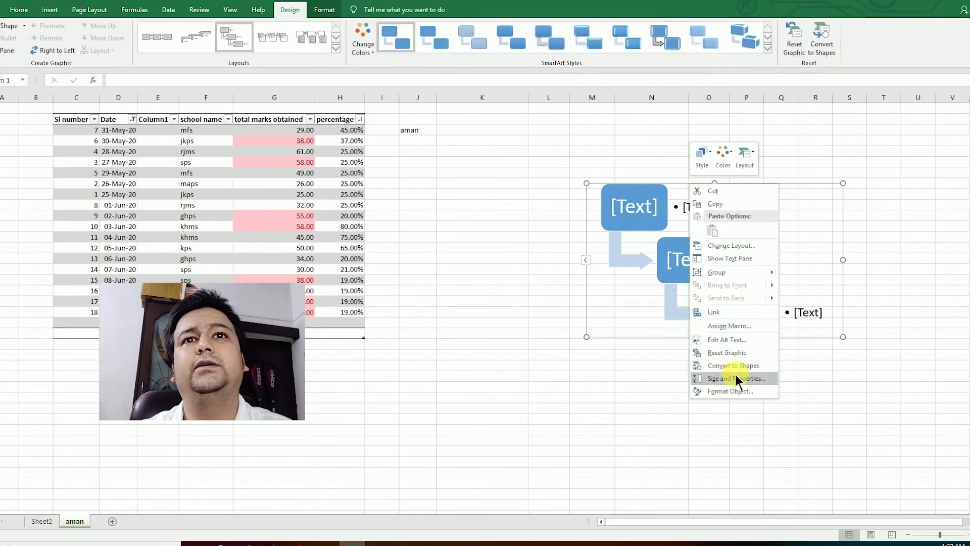
left_click(761, 259)
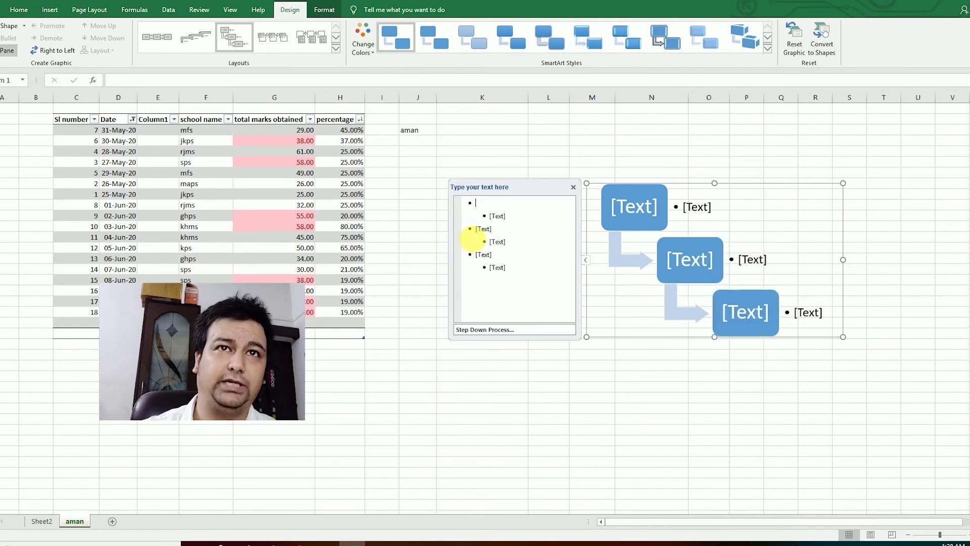
Enter 'open' / 'door' and 'enter' / 'the room' for the first two steps
left_click(498, 206)
type("open")
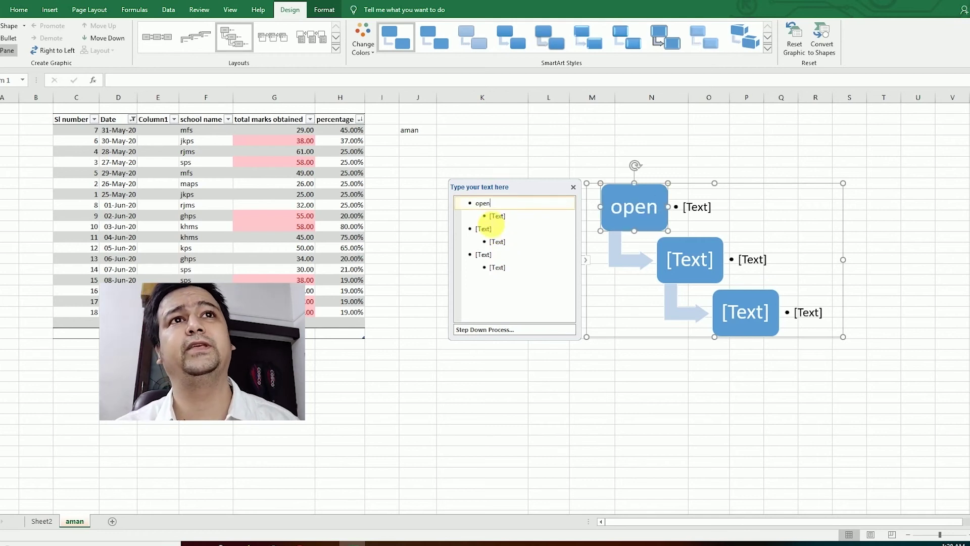
left_click(490, 221)
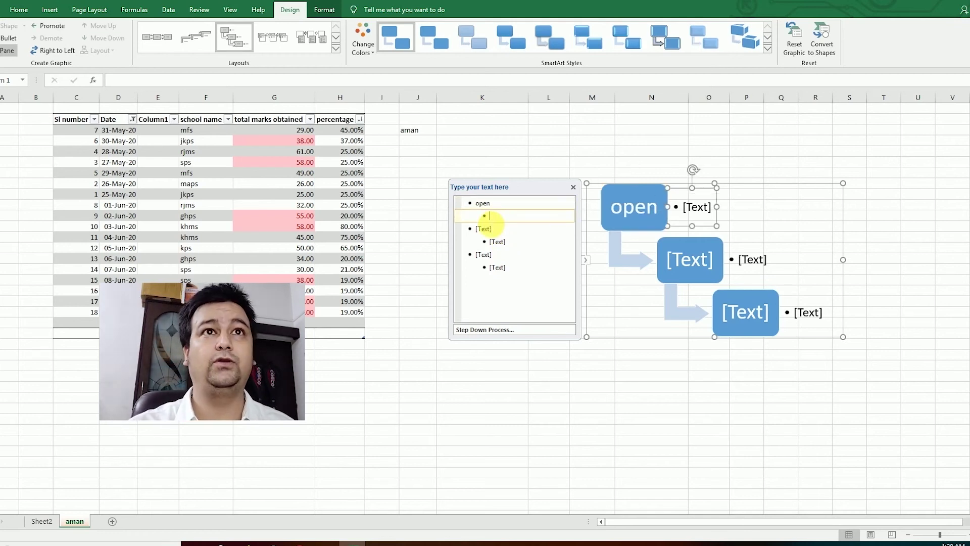
type("door")
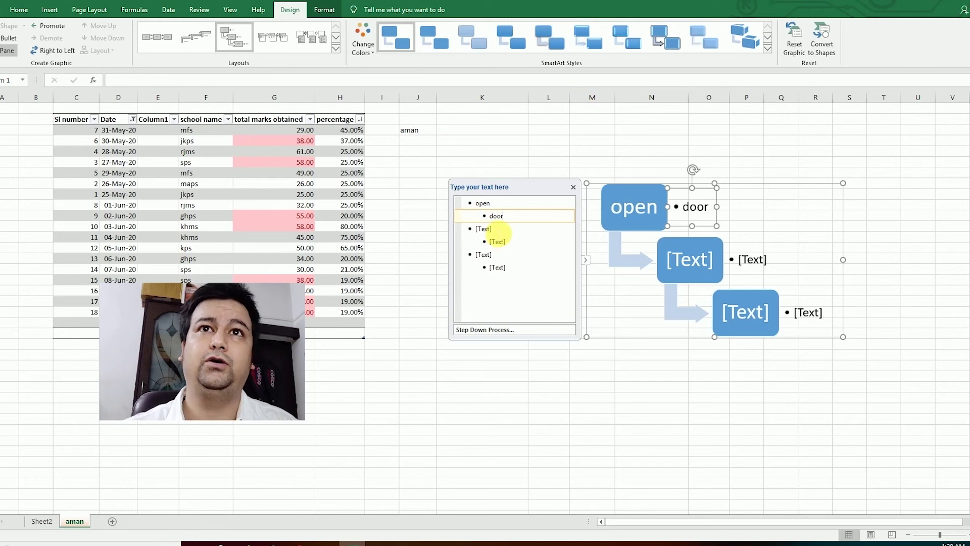
left_click(494, 231)
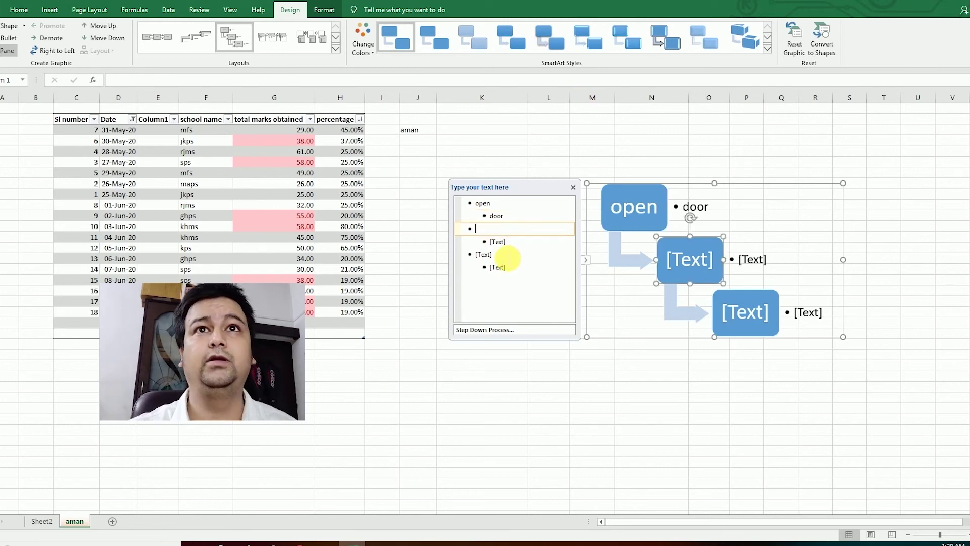
type("enter")
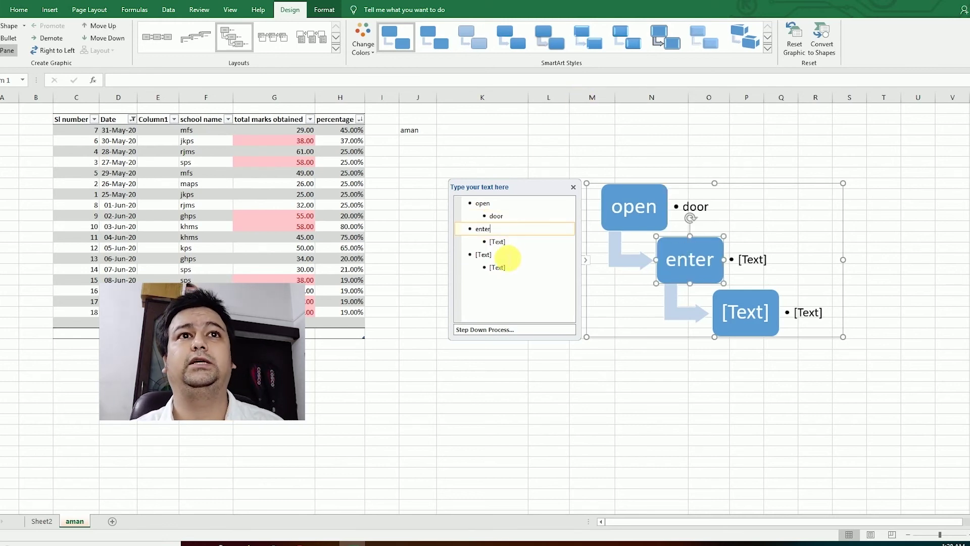
left_click(494, 242)
type("the room")
Enter 'switch on' / 'the light' for the third step and correct 'door' to 'the door'
left_click(502, 257)
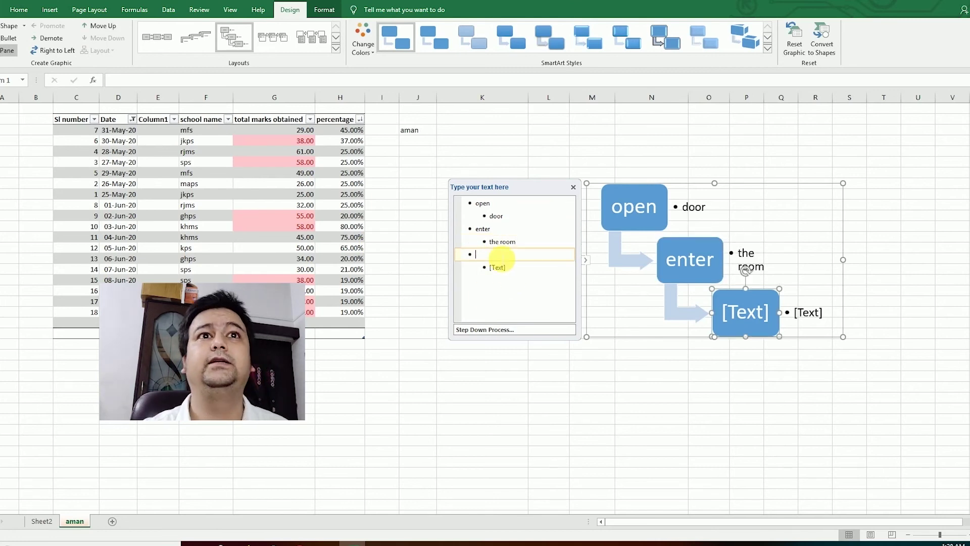
type("switch")
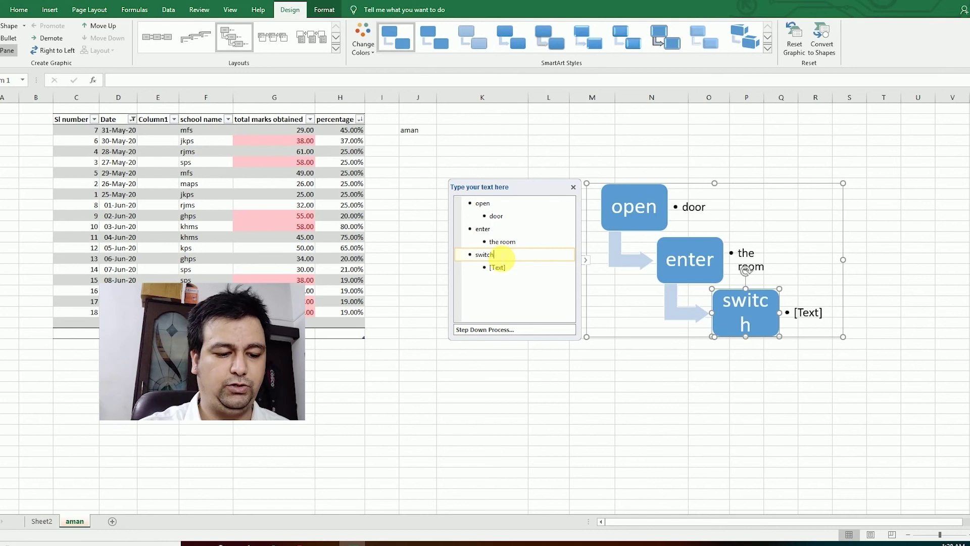
type(" on")
left_click(503, 268)
type("the light")
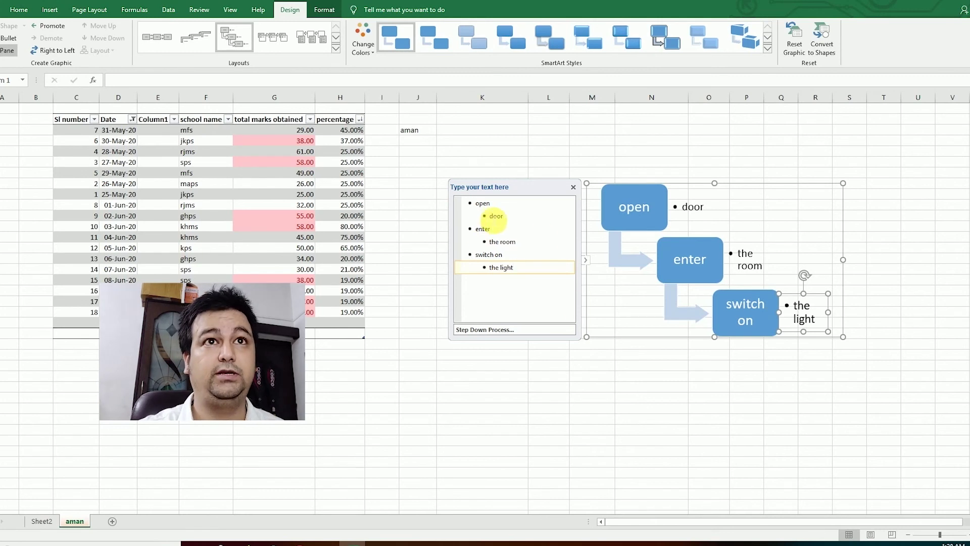
left_click(490, 216)
type("the")
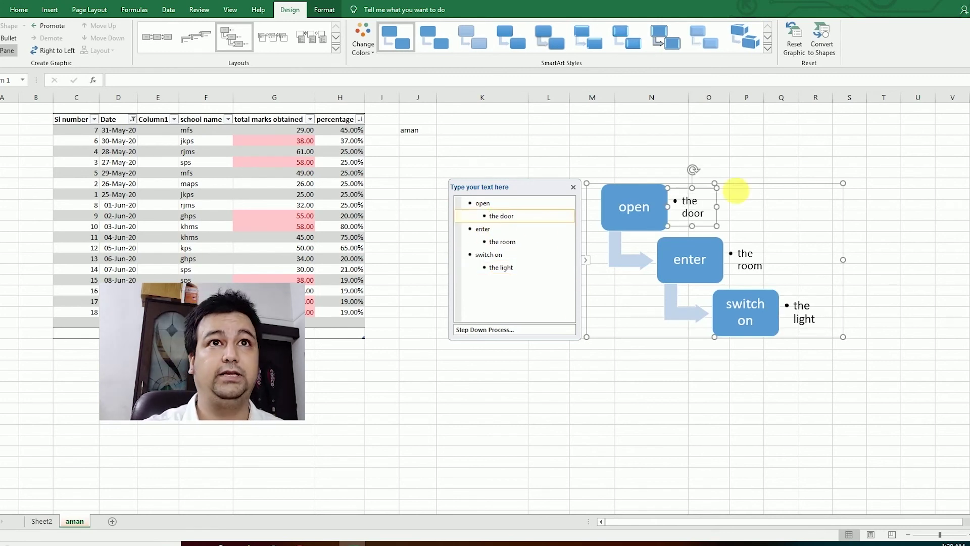
left_click(843, 173)
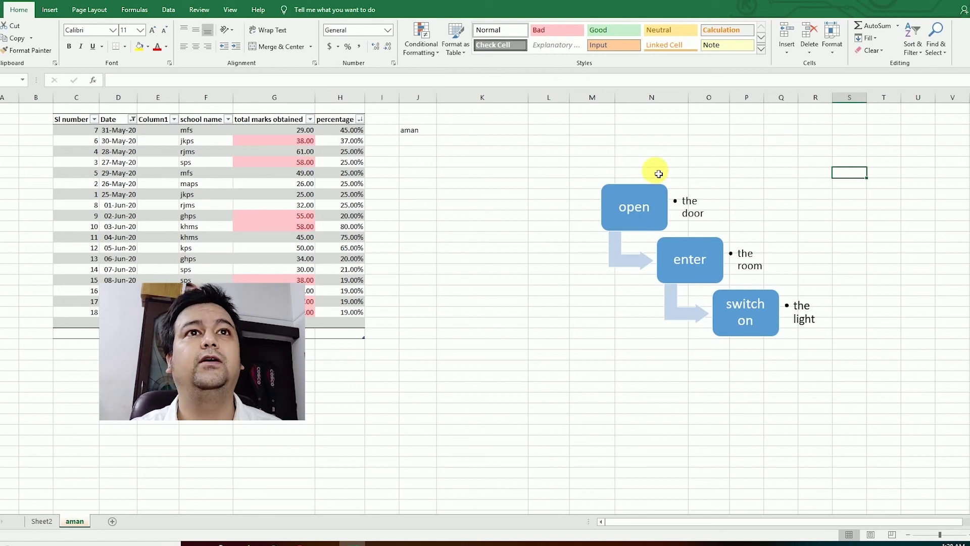
left_click(661, 197)
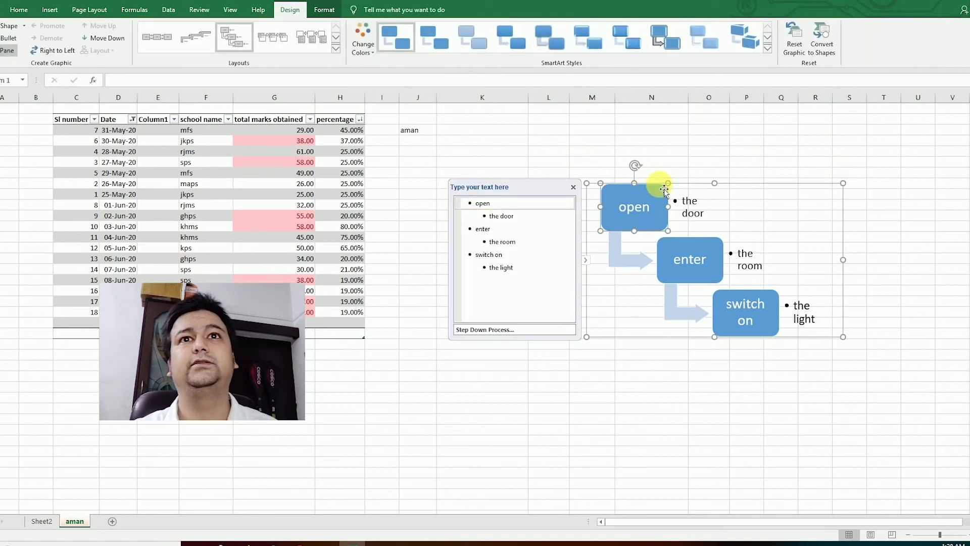
Change the diagram's layout to Cycle > Text Cycle, keeping its three steps
right_click(662, 190)
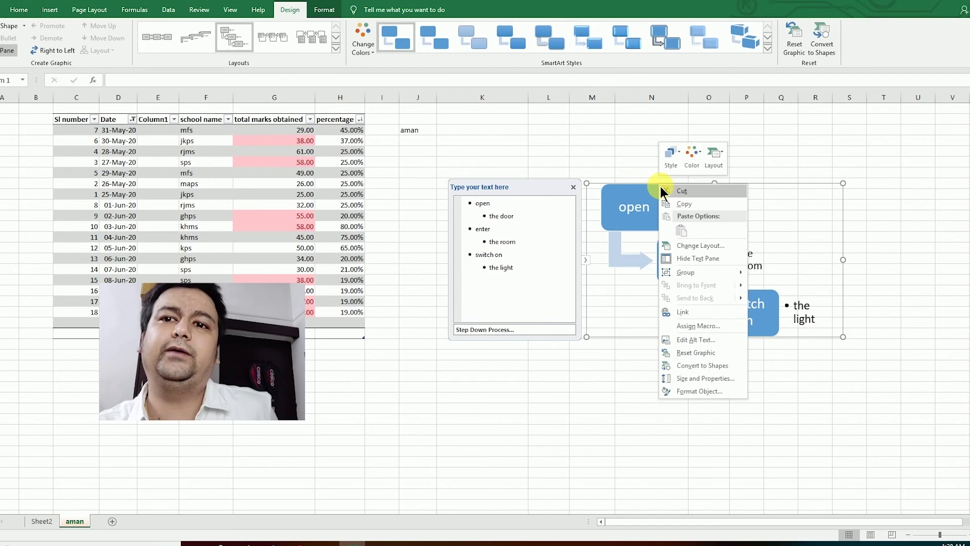
left_click(723, 355)
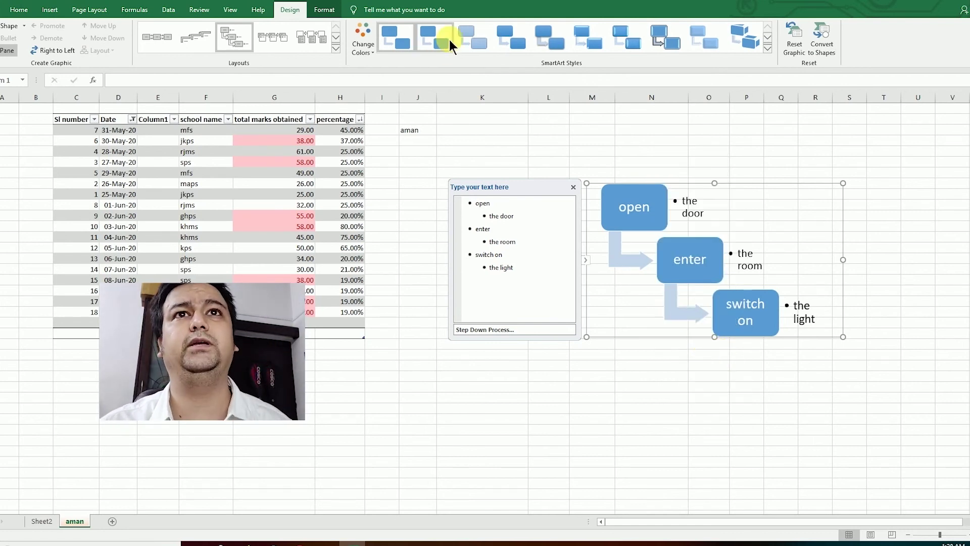
right_click(651, 184)
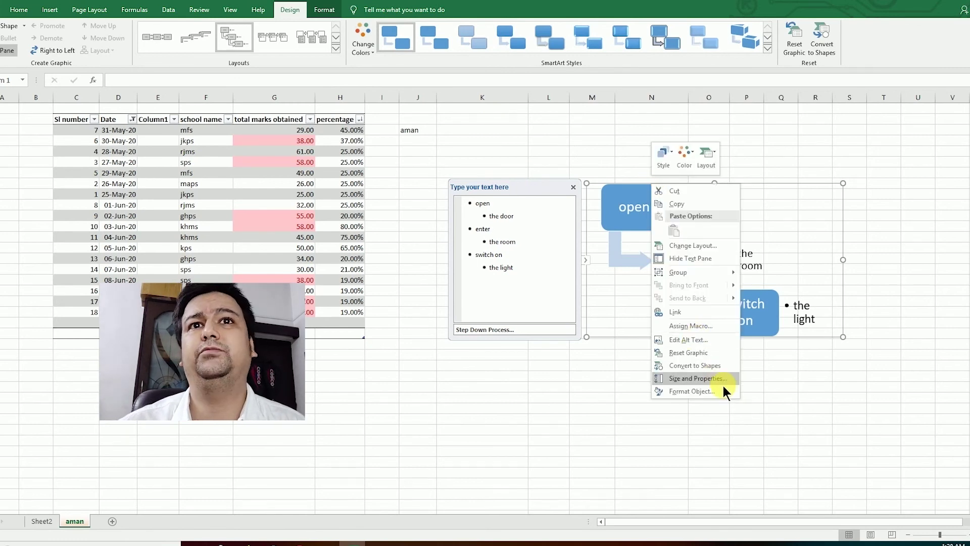
left_click(723, 249)
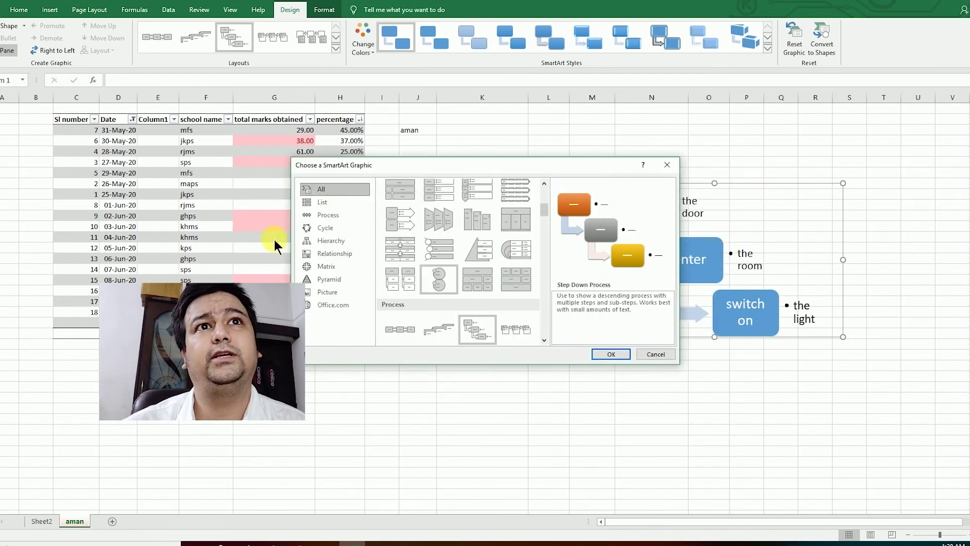
left_click(332, 227)
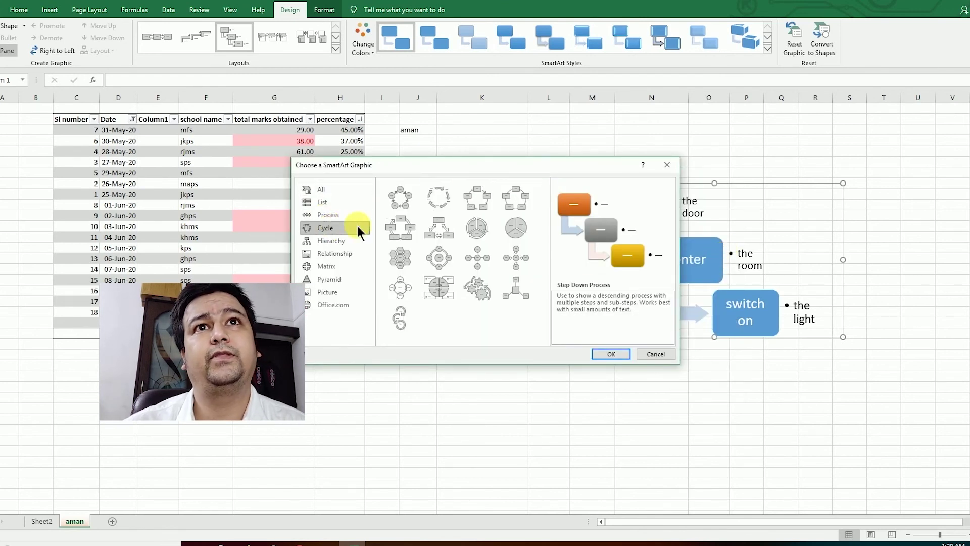
left_click(432, 199)
left_click(611, 354)
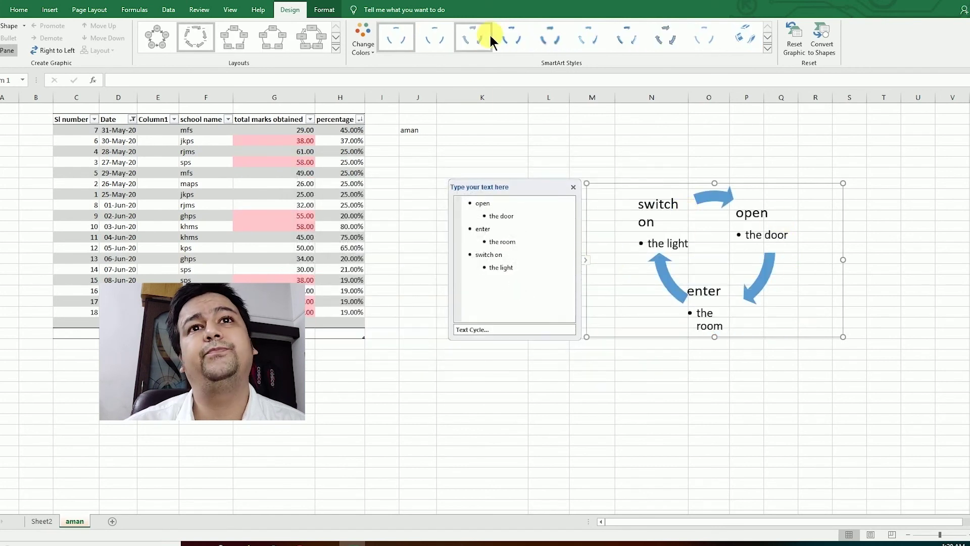
right_click(733, 186)
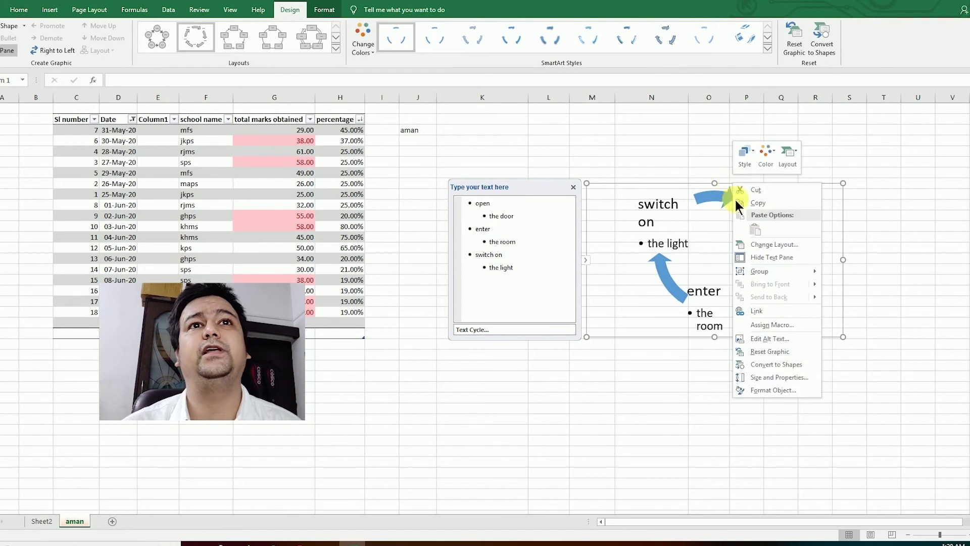
left_click(792, 353)
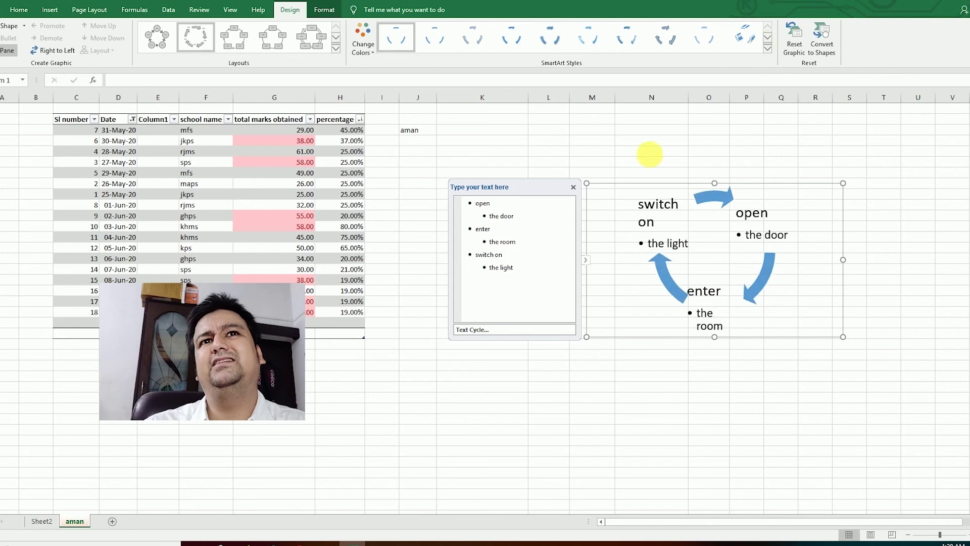
left_click(568, 132)
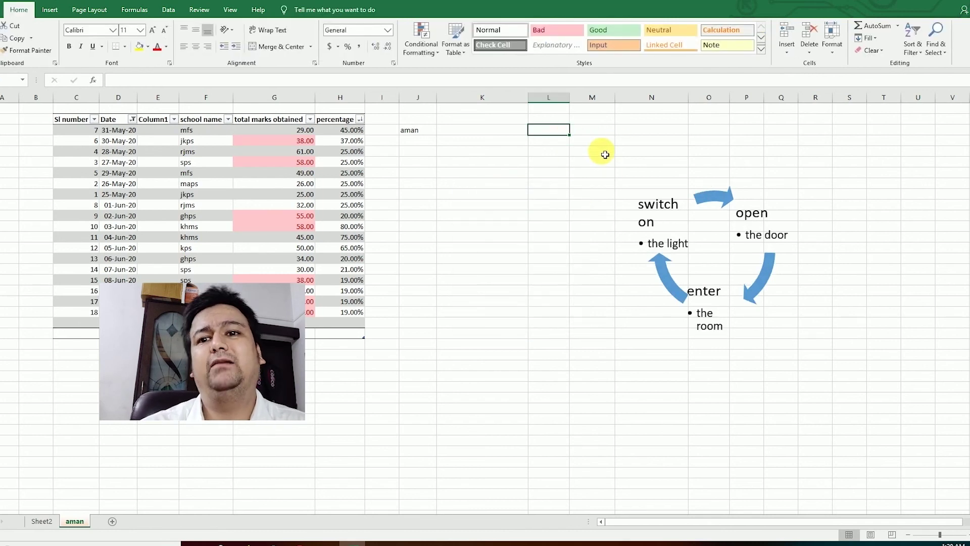